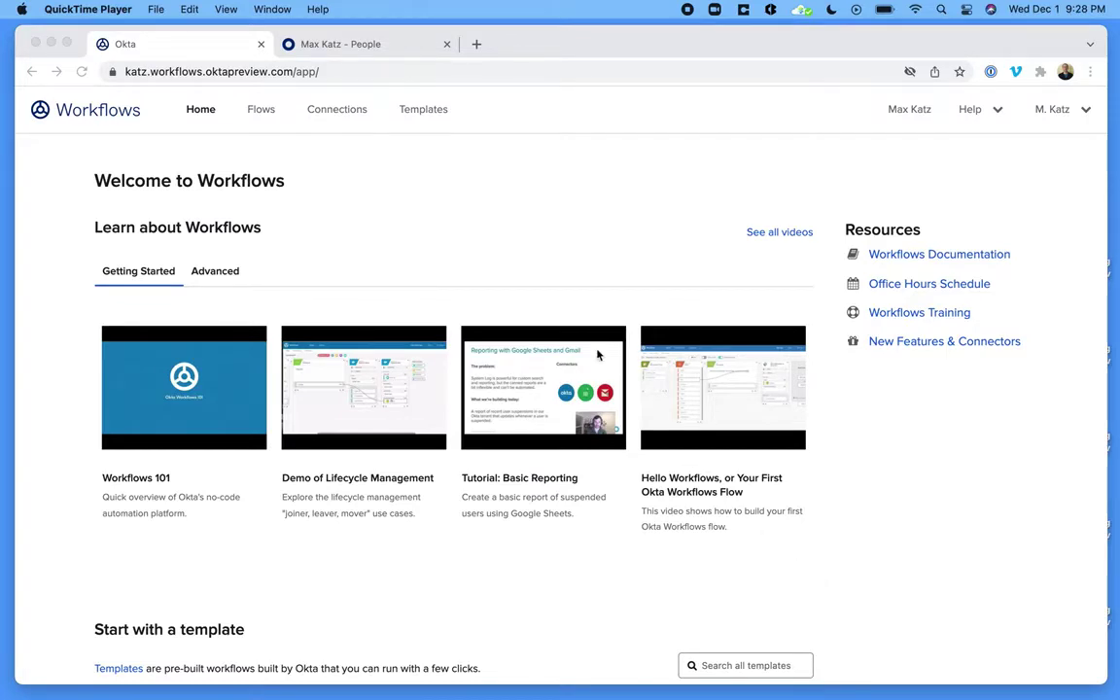
Add the Send a Welcome Email to New User of an Application template and open its Send welcome email to Okta Workflow users flow
scroll(598, 355, "down", 3)
scroll(599, 355, "down", 2)
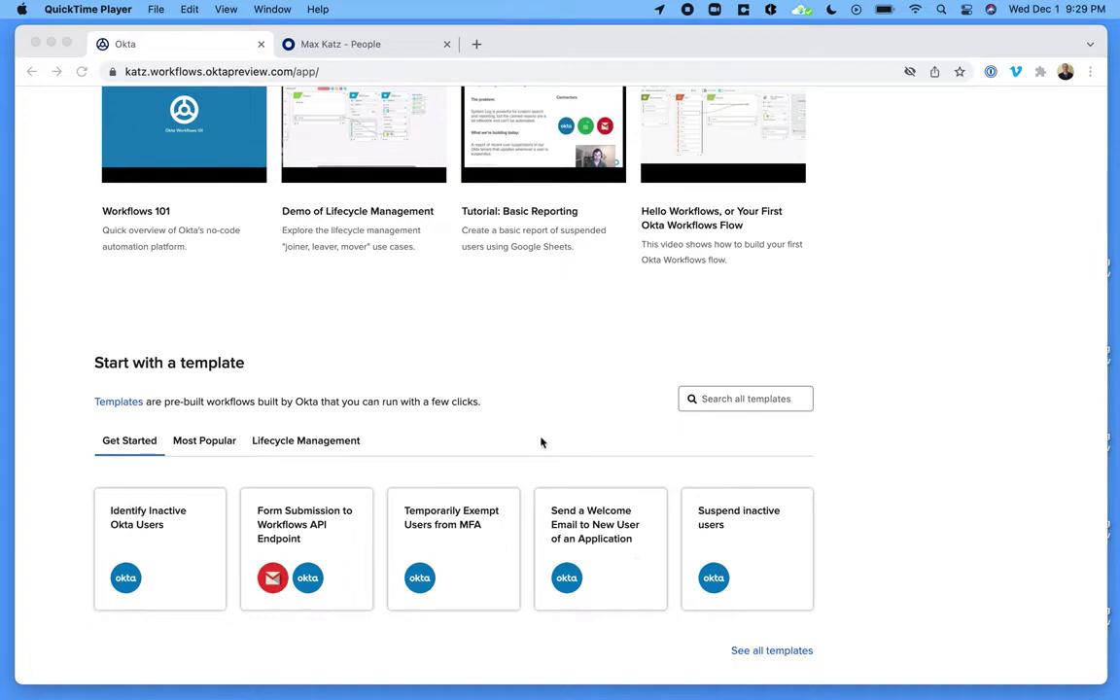
left_click(602, 545)
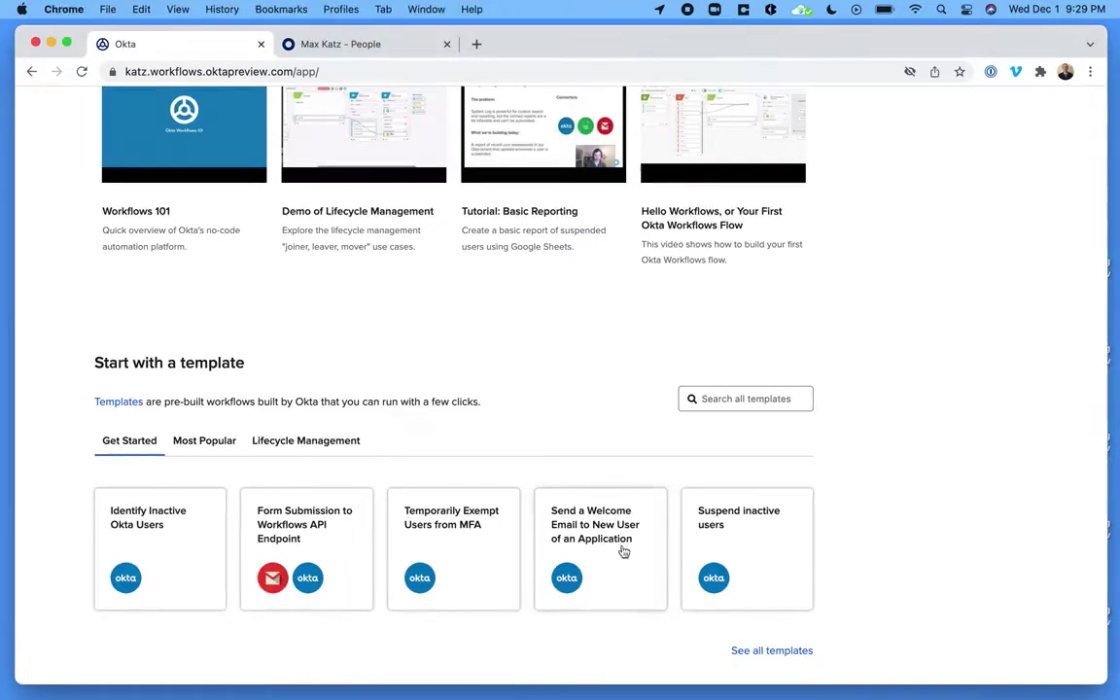
left_click(622, 547)
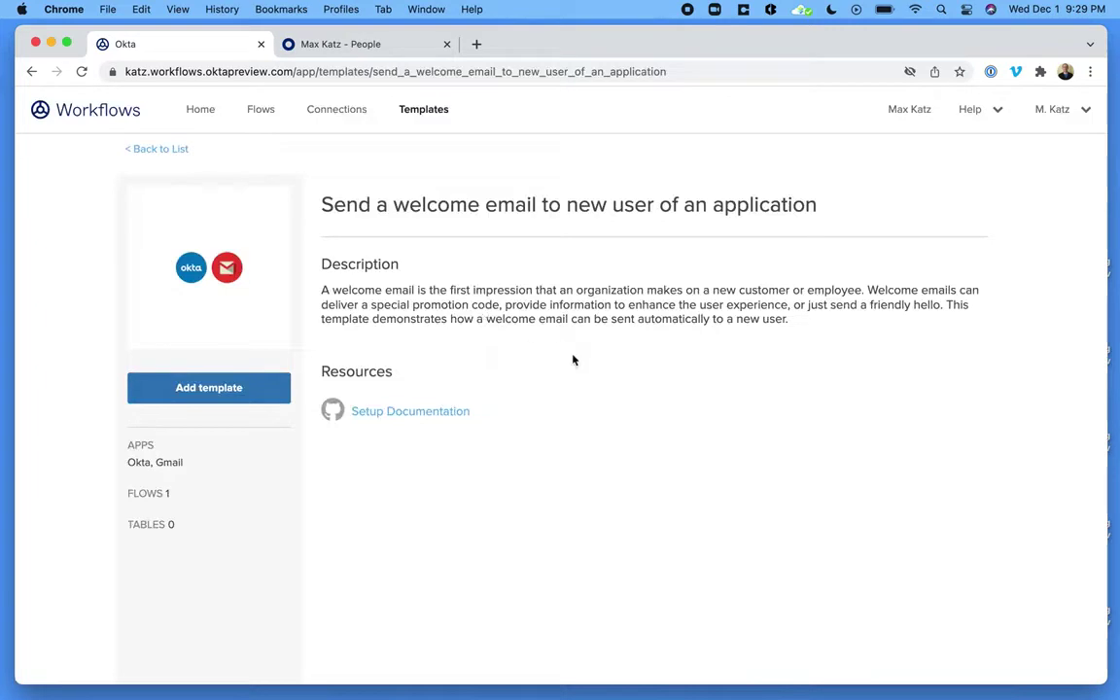
left_click(215, 394)
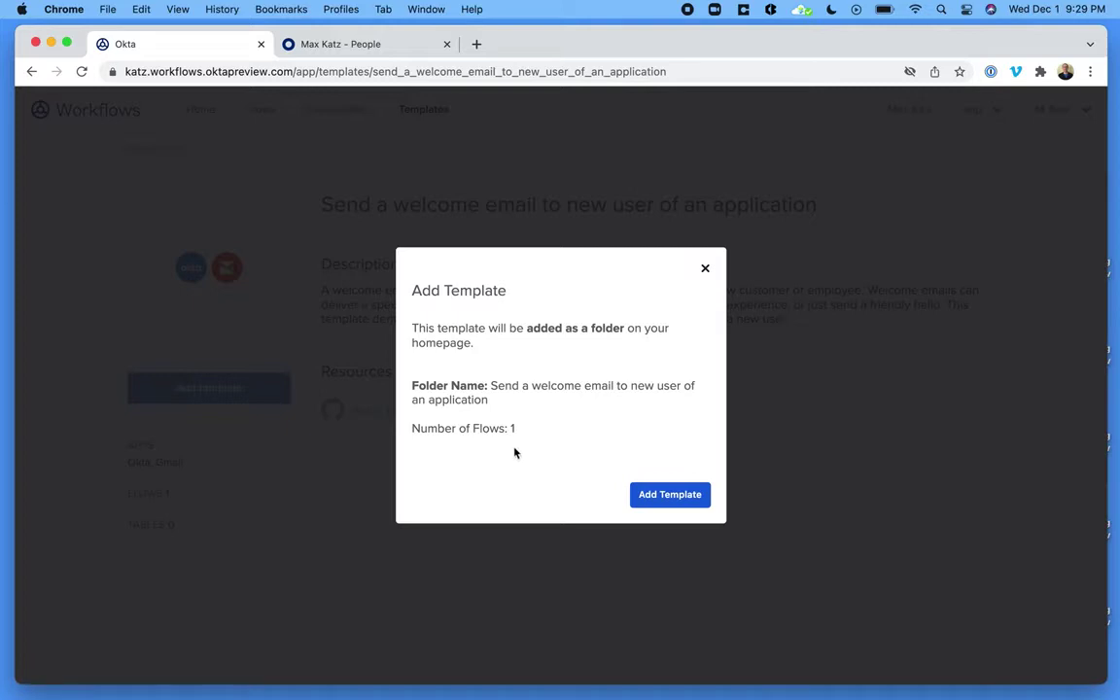
left_click(687, 499)
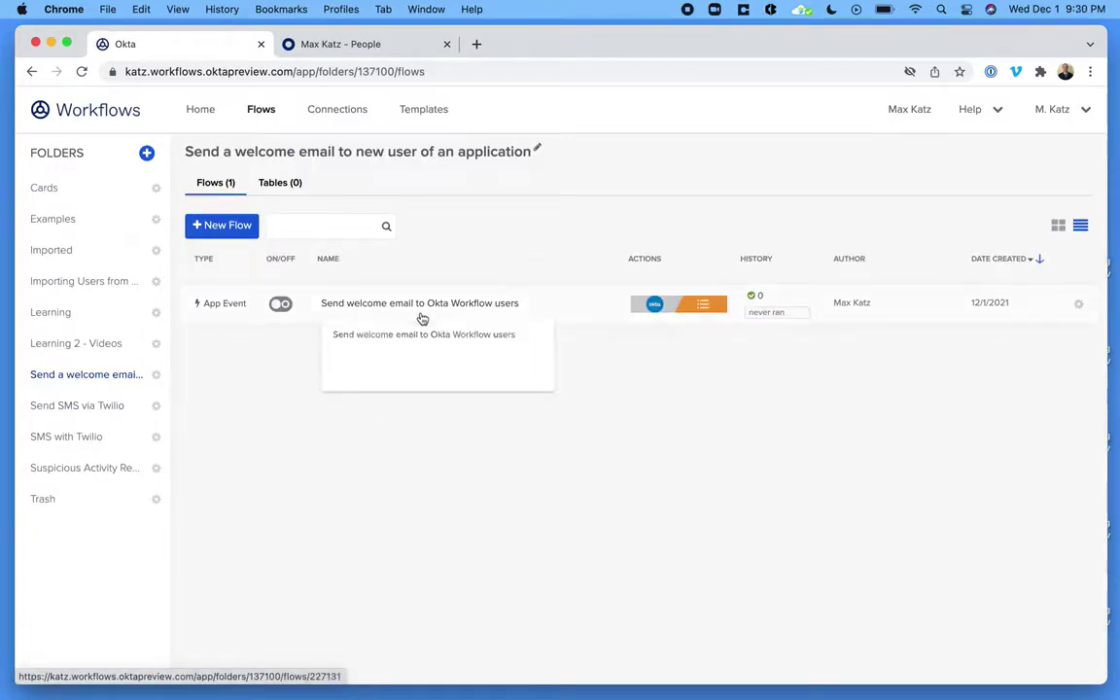
left_click(476, 304)
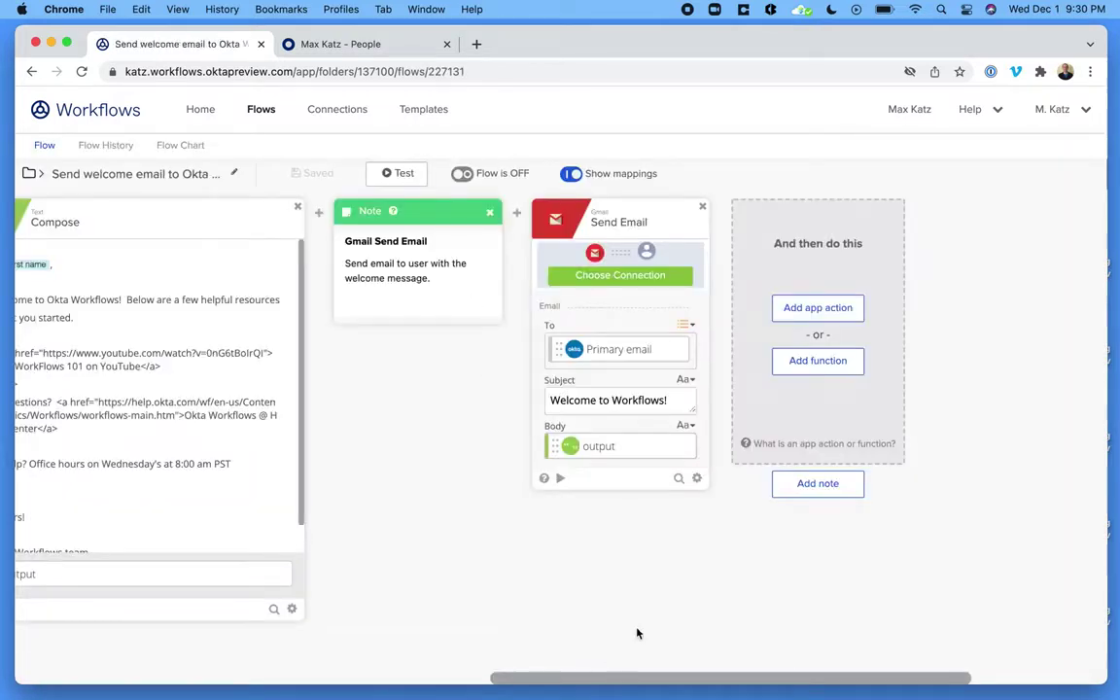
Review the flow's cards in order, from the User Assigned to Application trigger through Read User and Compose to Gmail Send Email
scroll(529, 569, "left", 15)
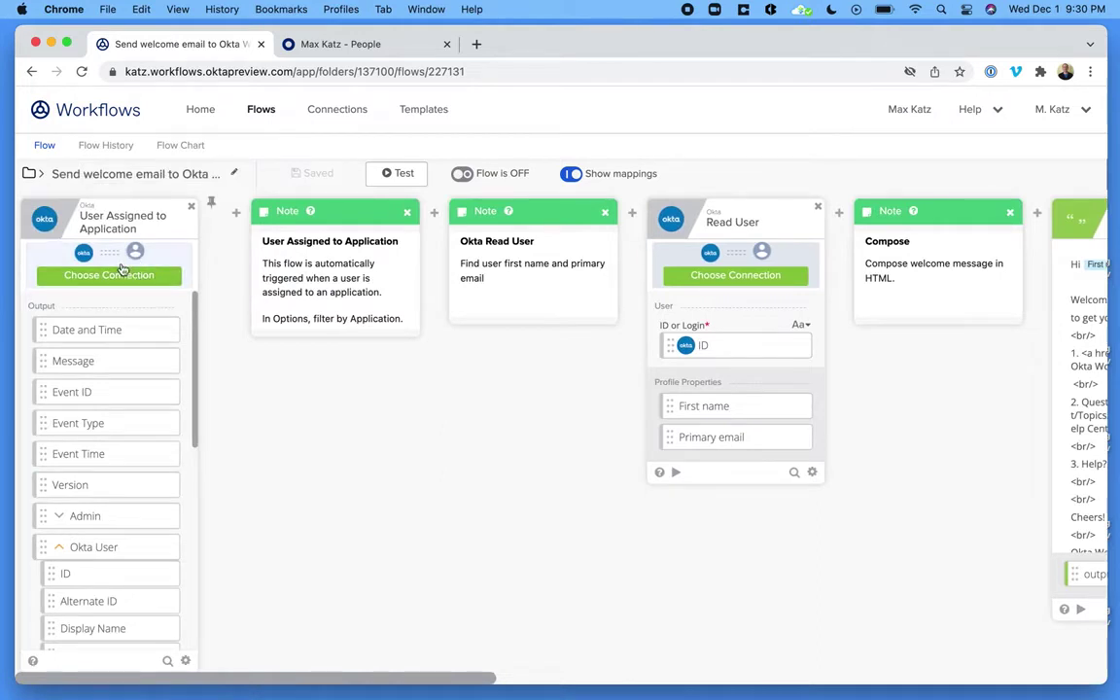
mouse_move(112, 216)
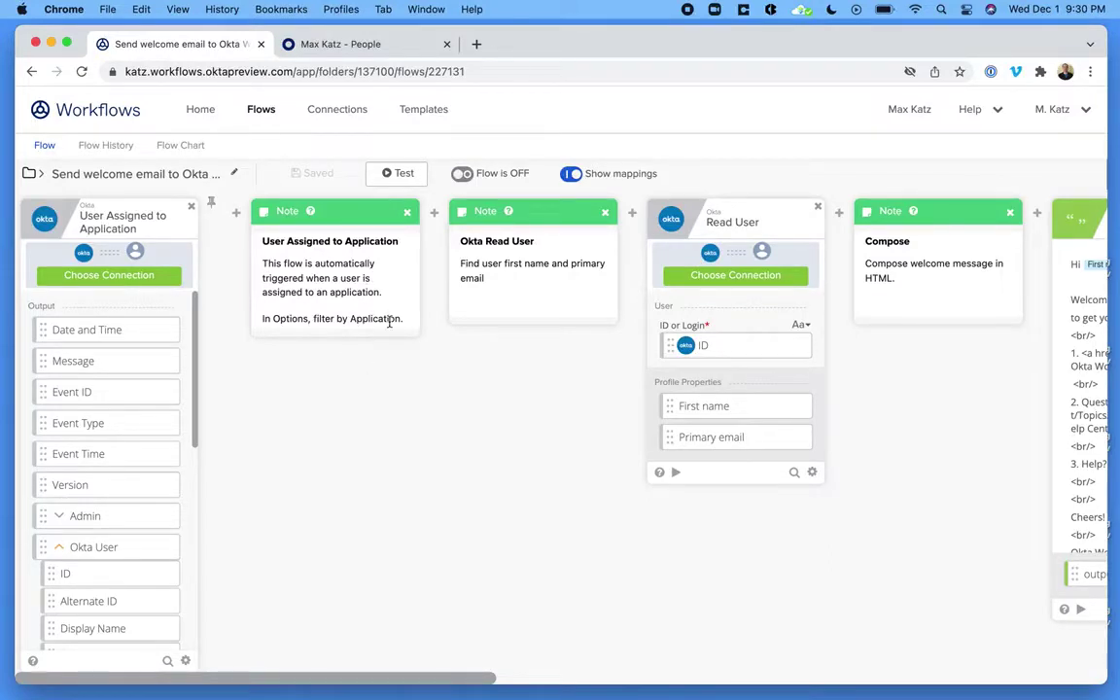
scroll(495, 425, "right", 5)
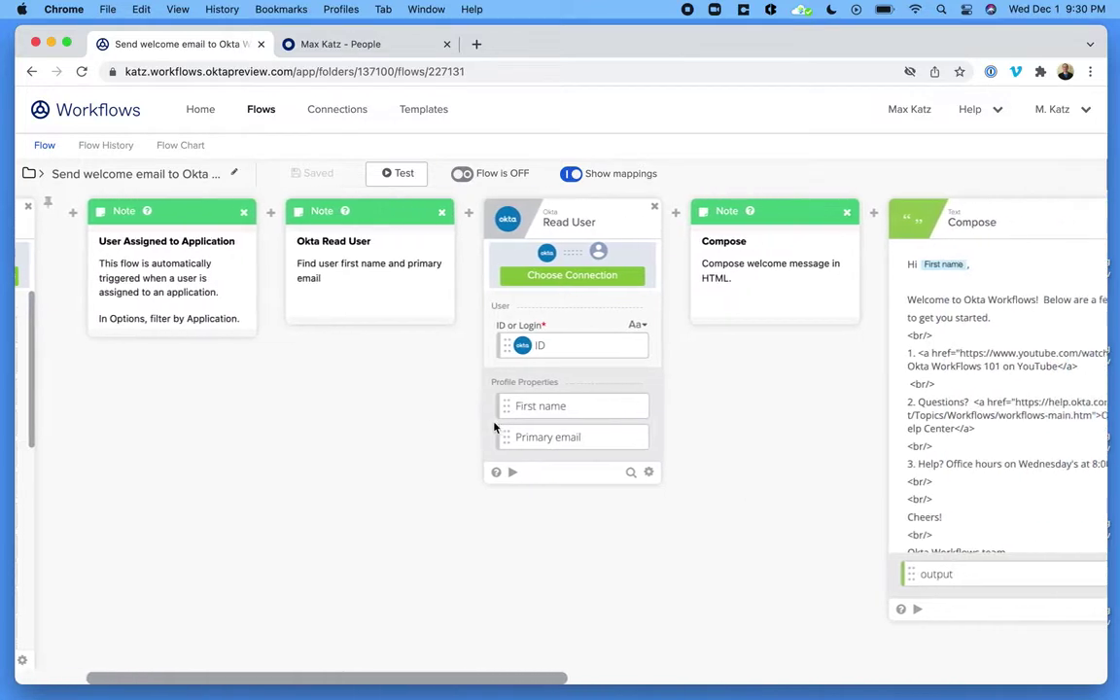
mouse_move(529, 347)
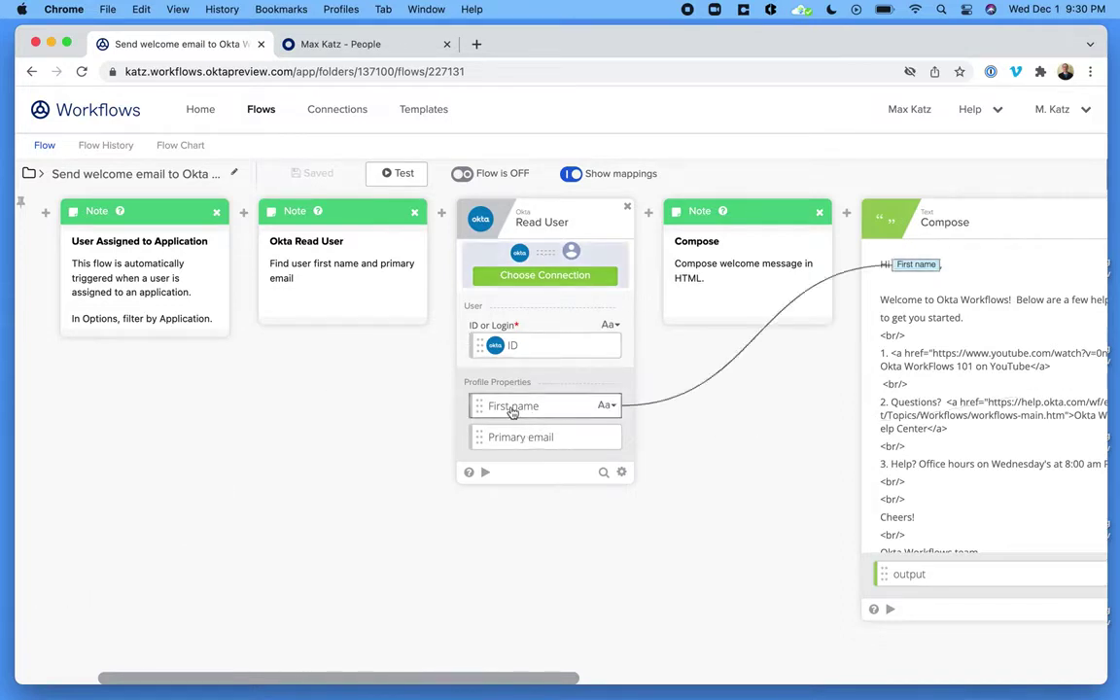
scroll(644, 457, "right", 8)
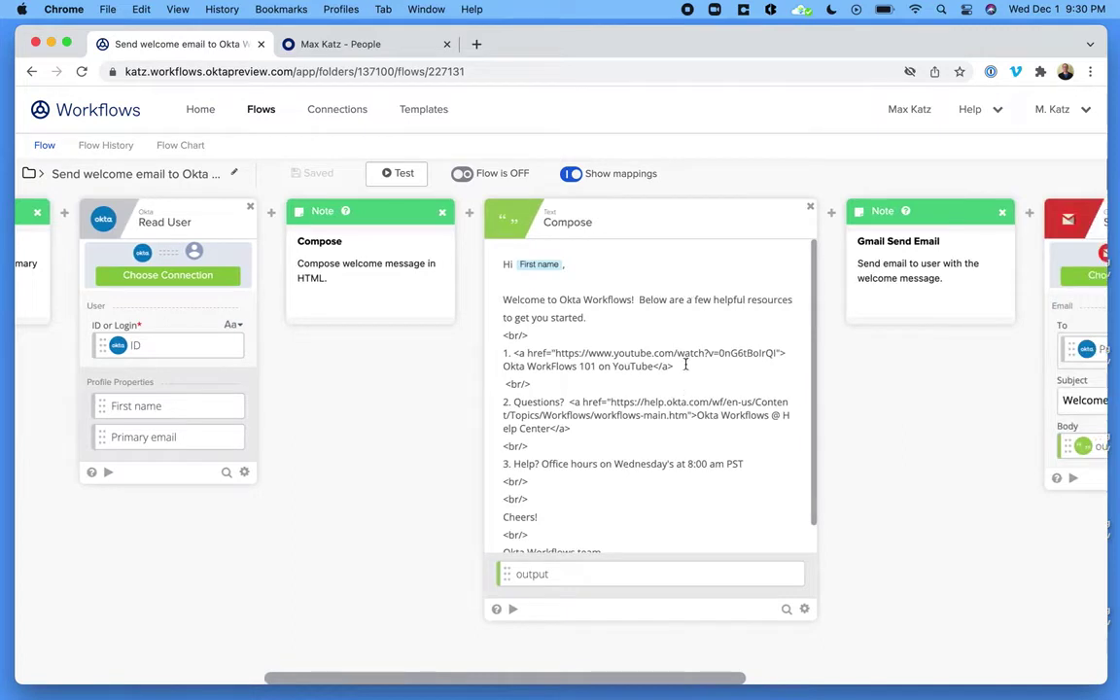
scroll(681, 360, "down", 1)
scroll(686, 365, "right", 3)
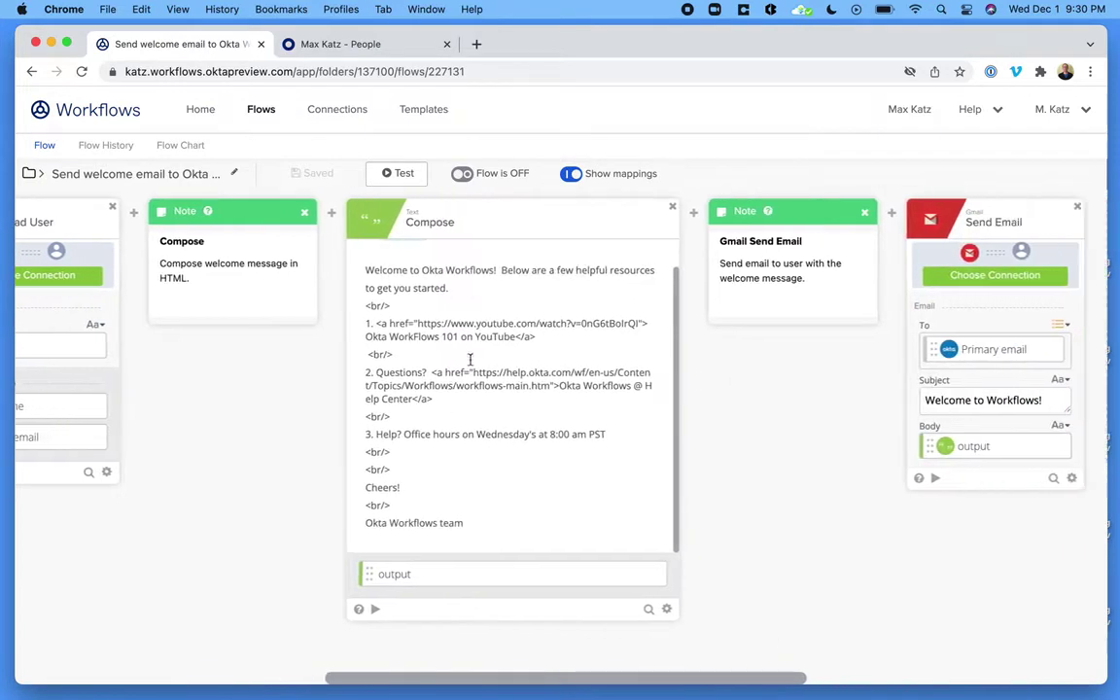
double_click(463, 271)
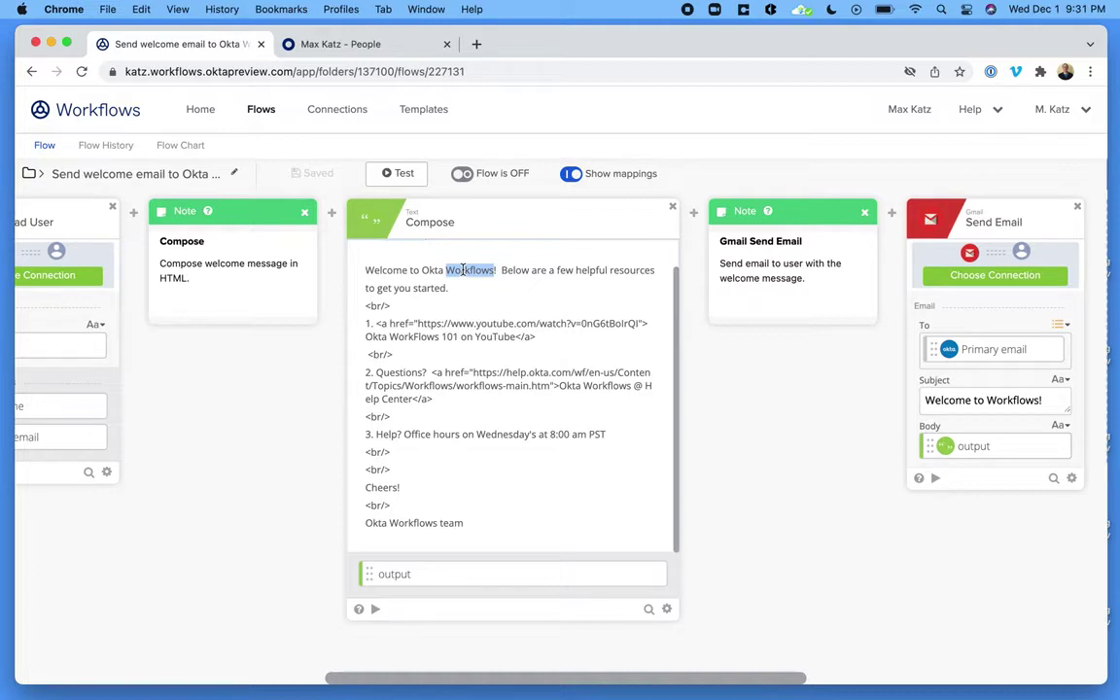
left_click(506, 464)
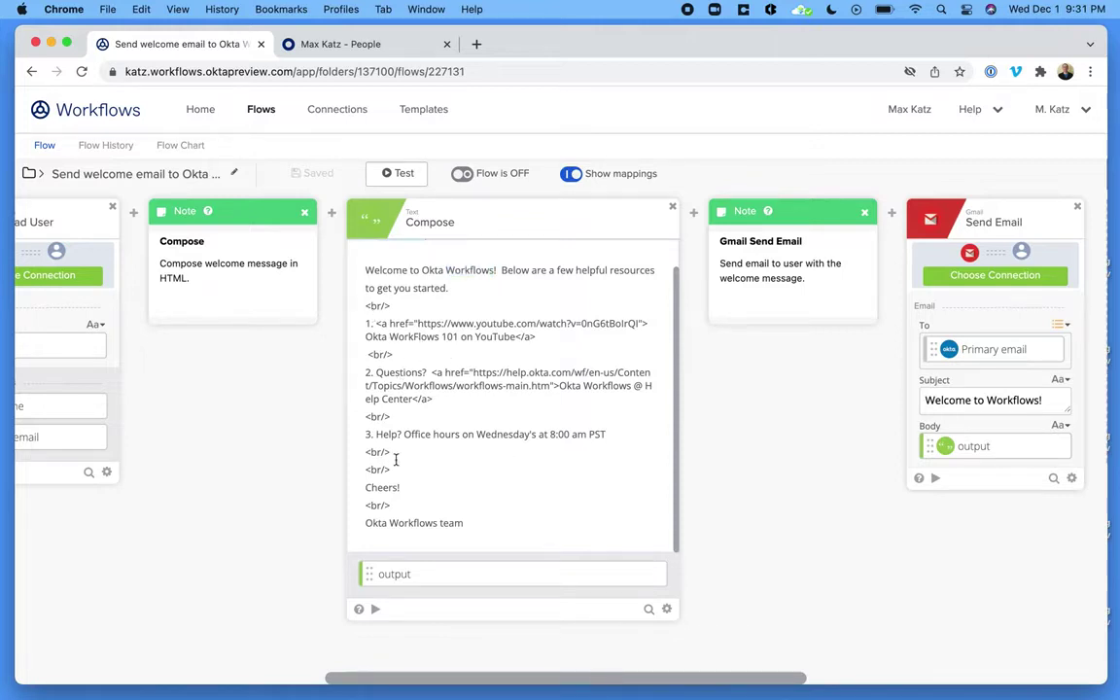
scroll(747, 512, "right", 2)
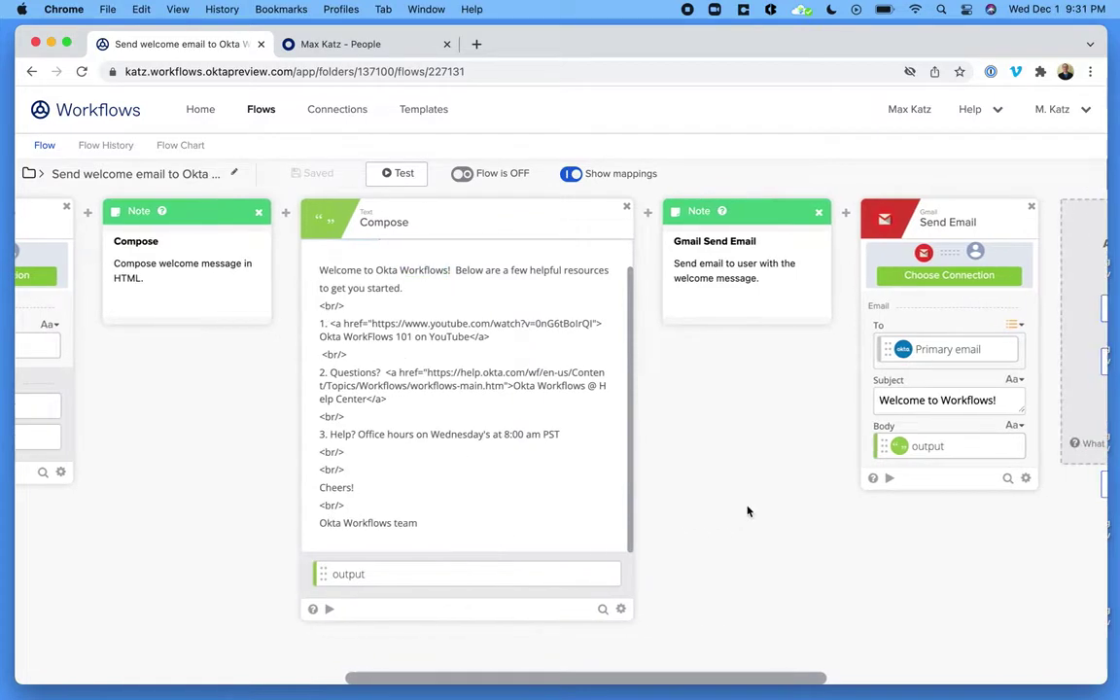
Trace the field mappings between the trigger's Okta User, the Read User fields, and the Compose and Send Email cards
mouse_move(575, 574)
scroll(792, 436, "left", 15)
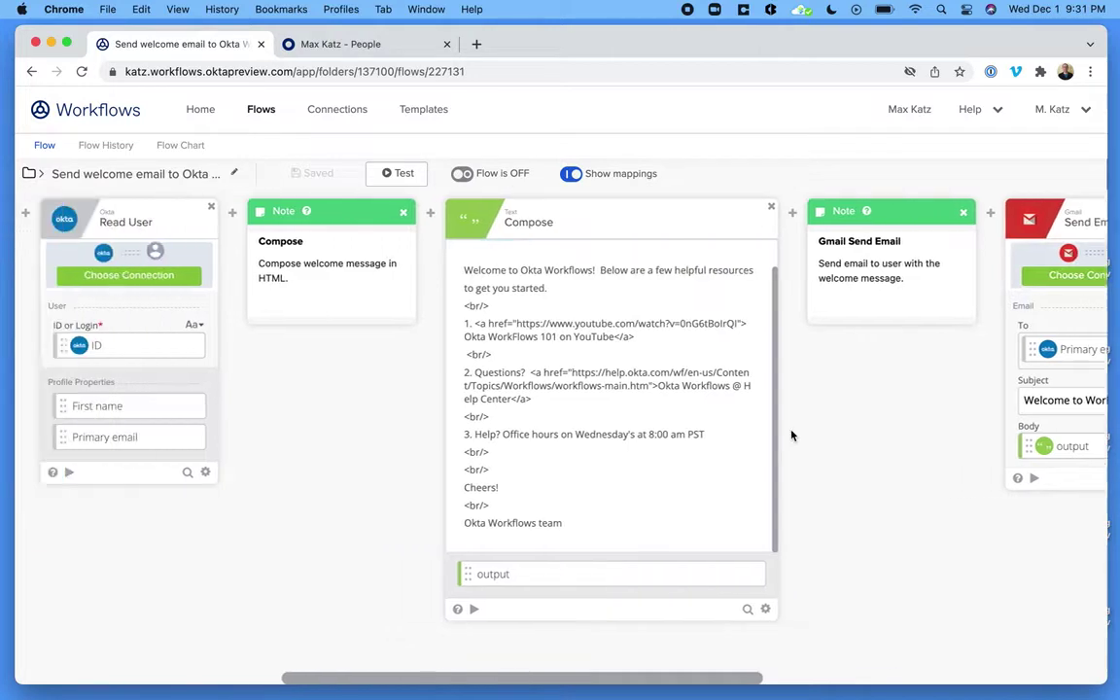
mouse_move(117, 562)
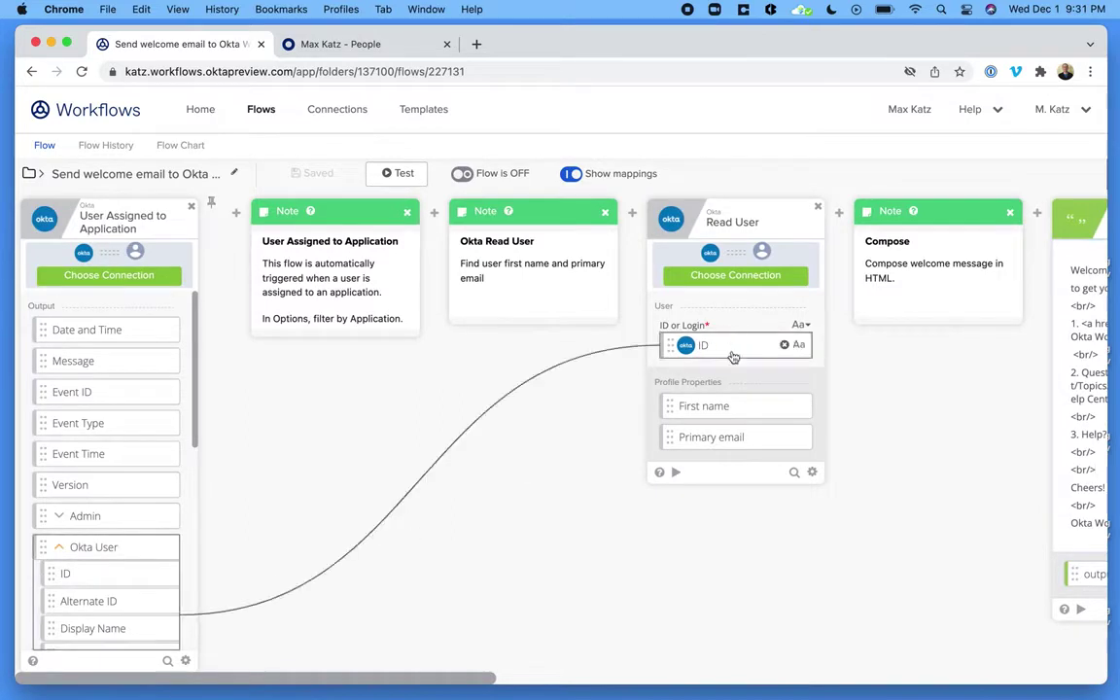
scroll(856, 543, "right", 5)
scroll(855, 543, "right", 2)
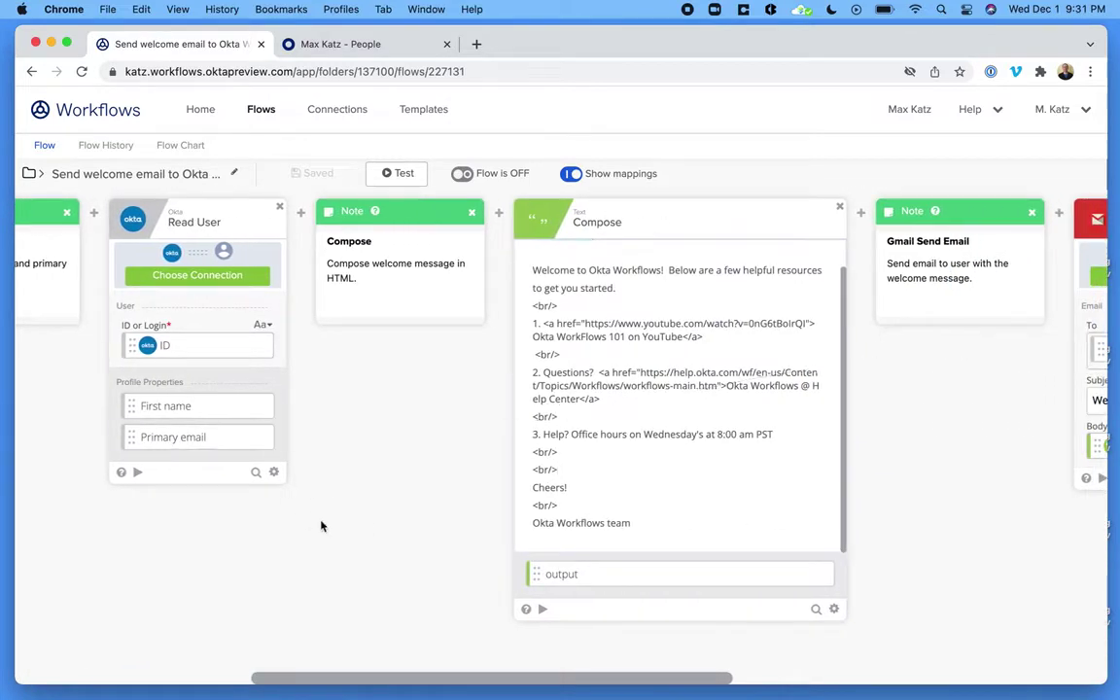
scroll(234, 438, "right", 2)
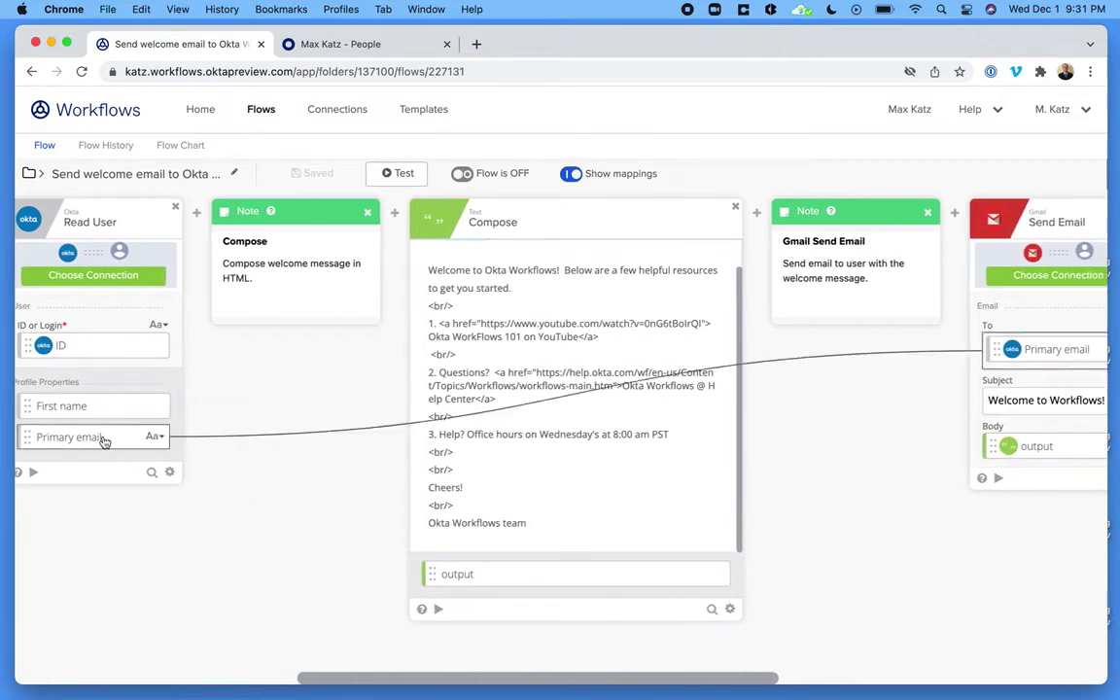
scroll(330, 537, "left", 3)
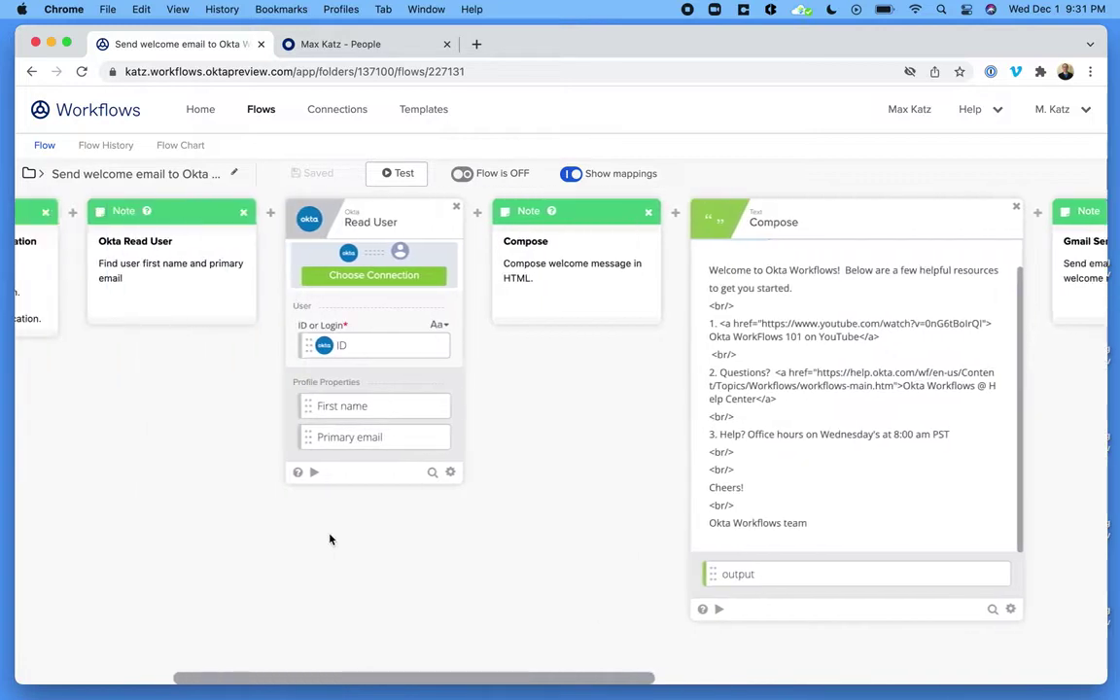
Look at the flow as a flow chart, and return to the flow editor at the trigger card
left_click(179, 147)
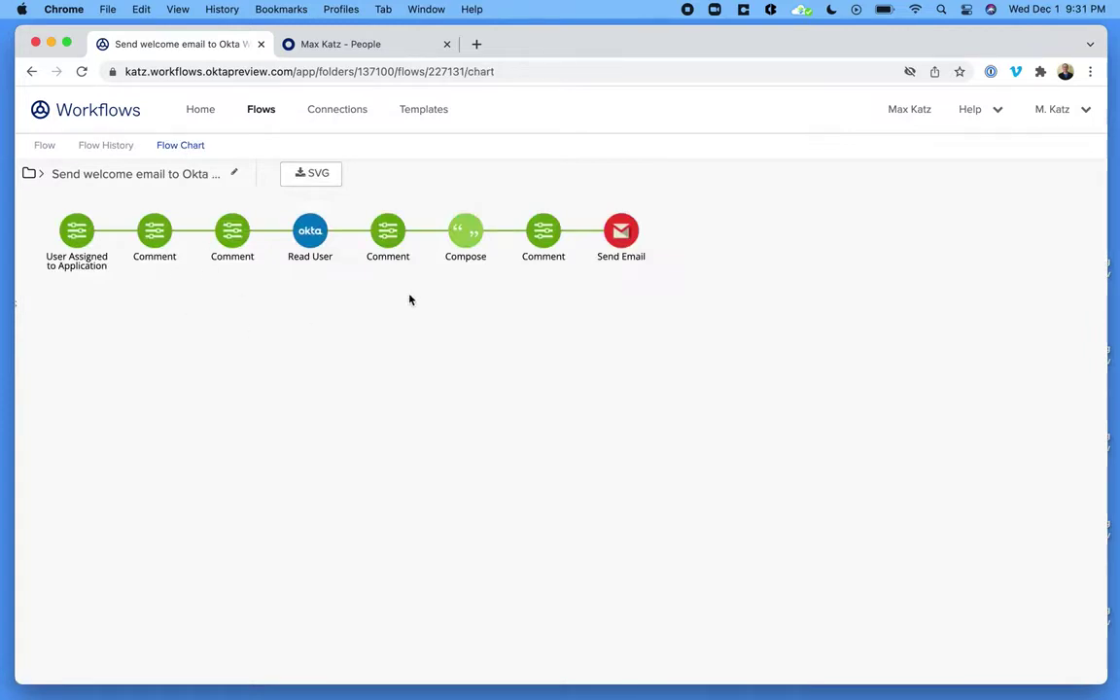
left_click(45, 146)
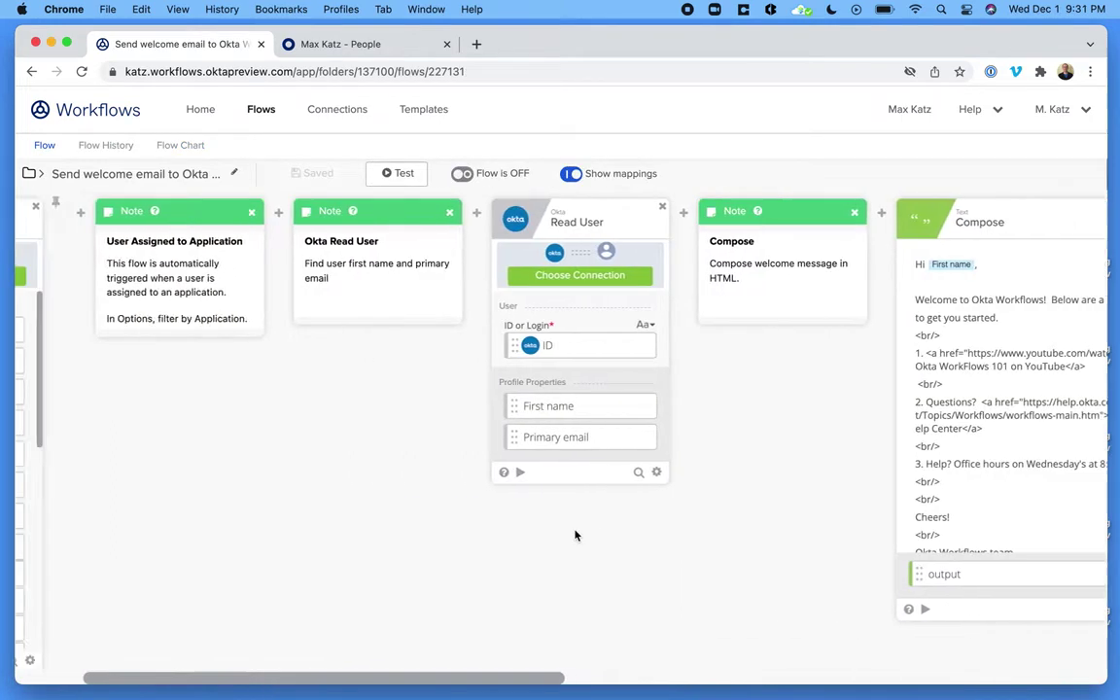
scroll(574, 535, "left", 5)
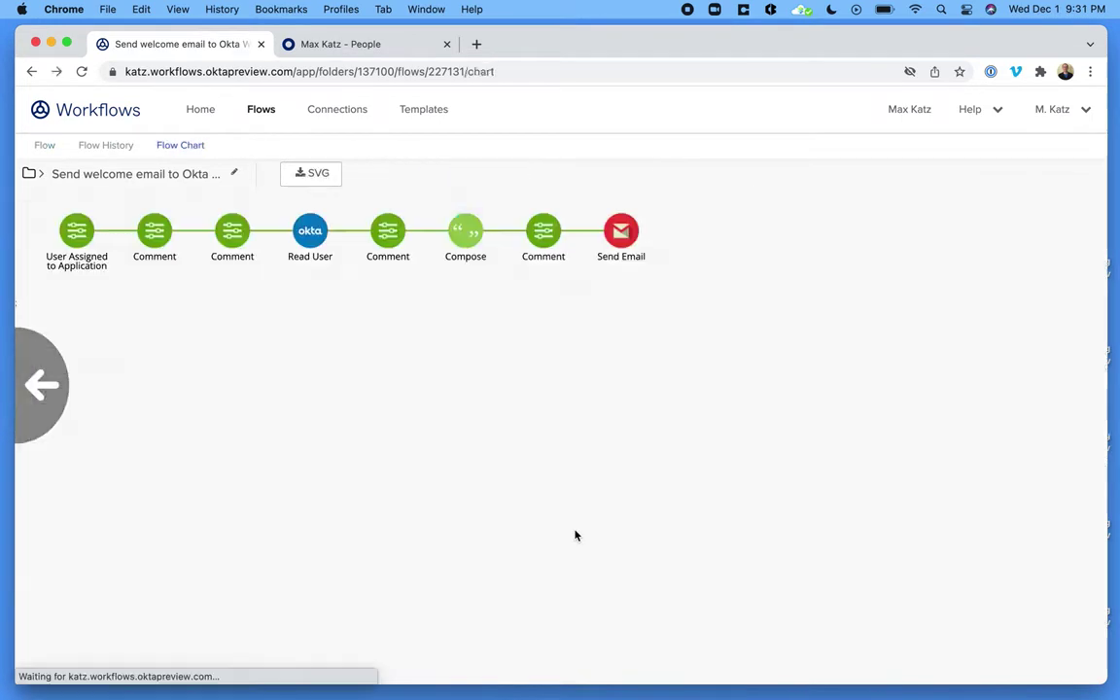
left_click(46, 145)
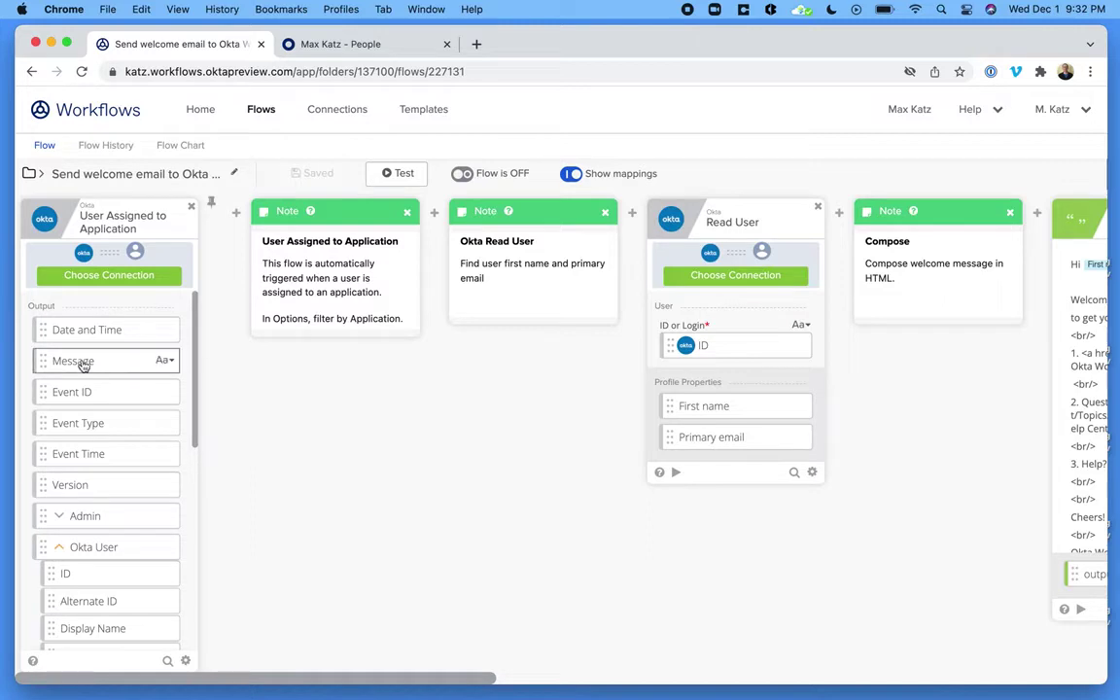
Connect the User Assigned to Application trigger to Okta Preview and save its options with application salesforce and instance Salesforce.com
left_click(114, 276)
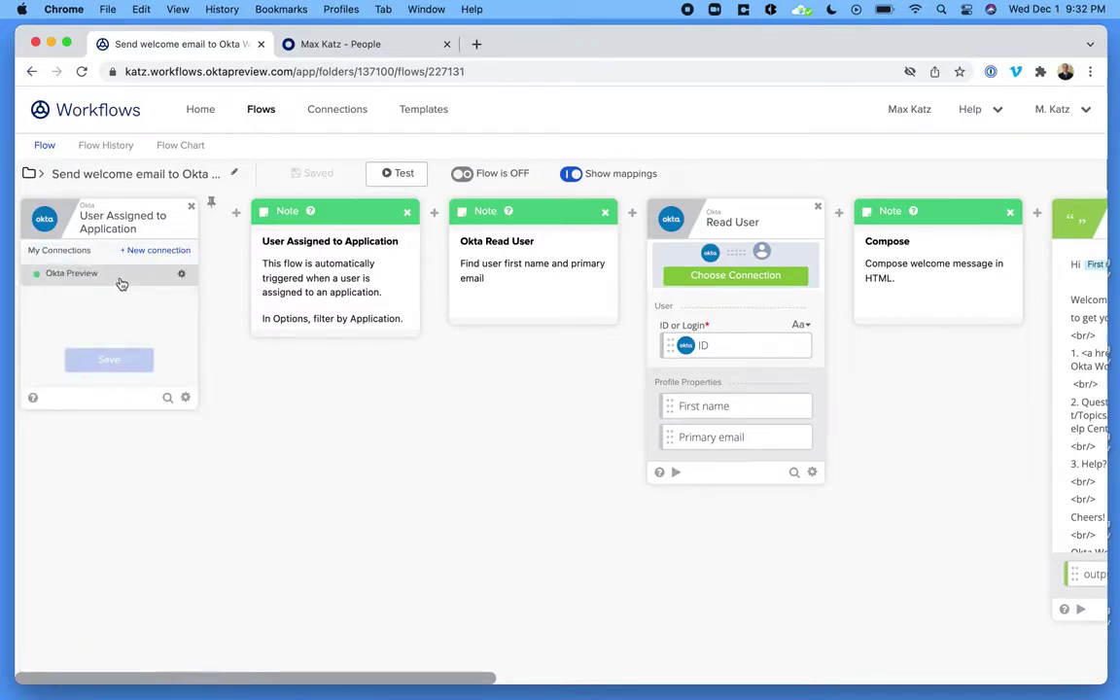
left_click(122, 279)
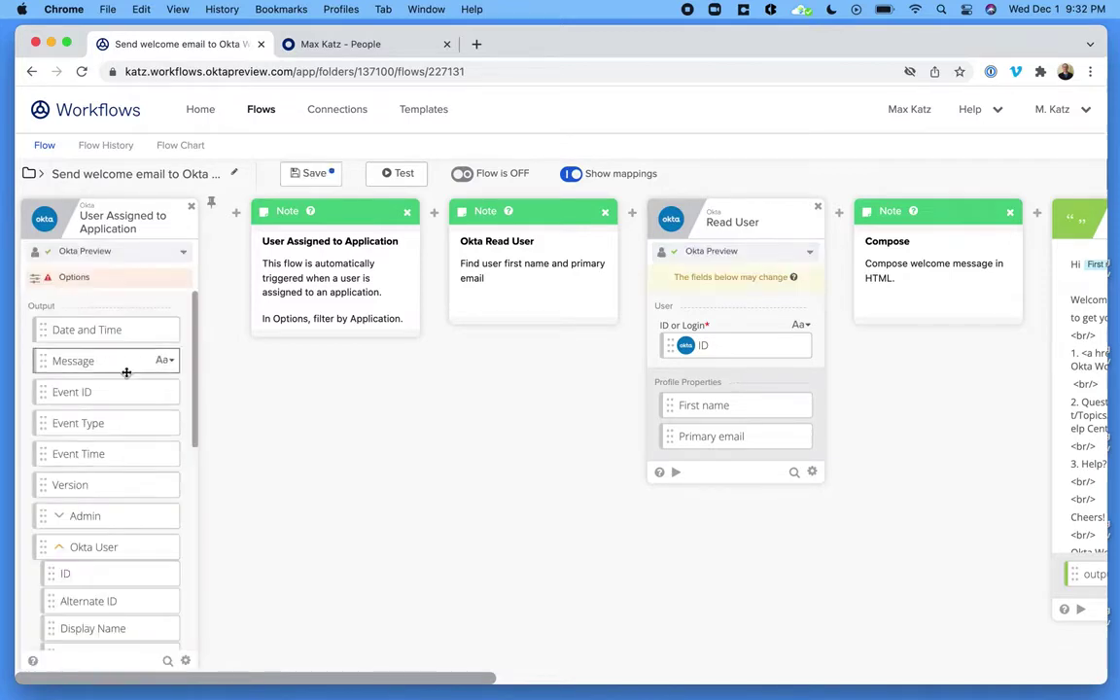
scroll(125, 370, "down", 10)
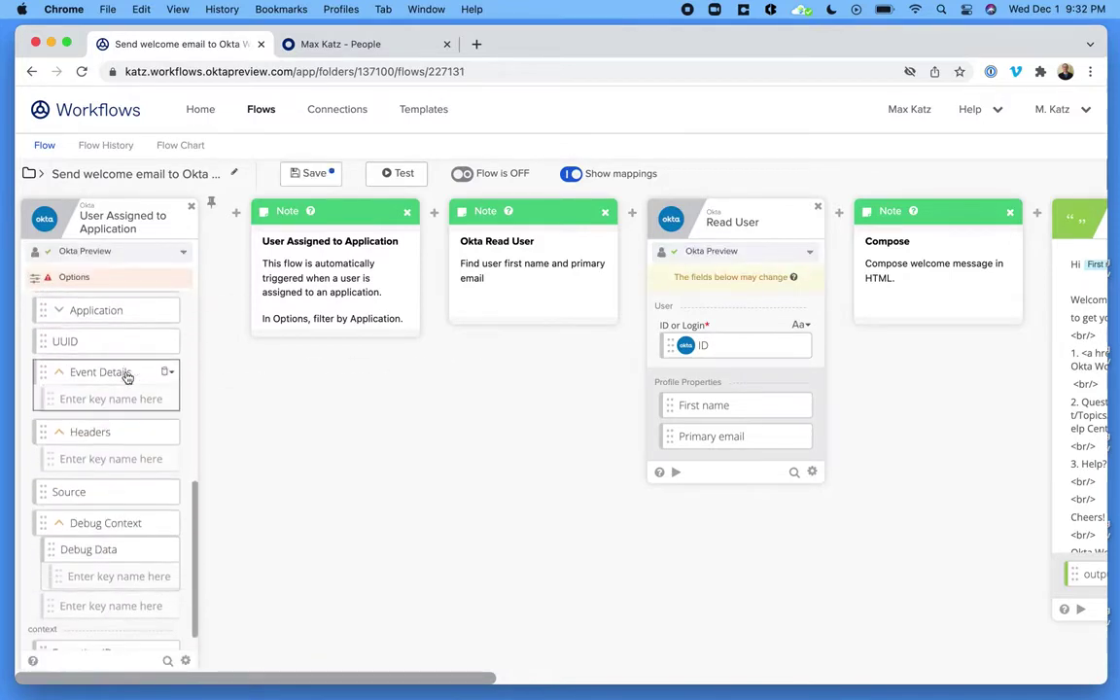
left_click(88, 277)
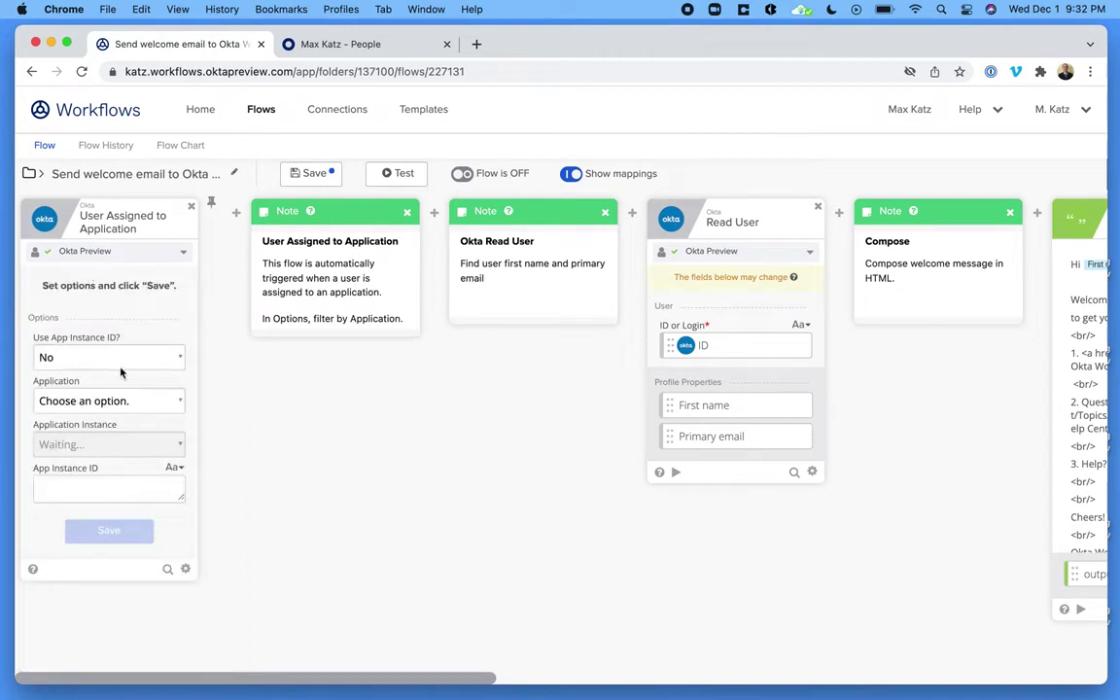
left_click(130, 399)
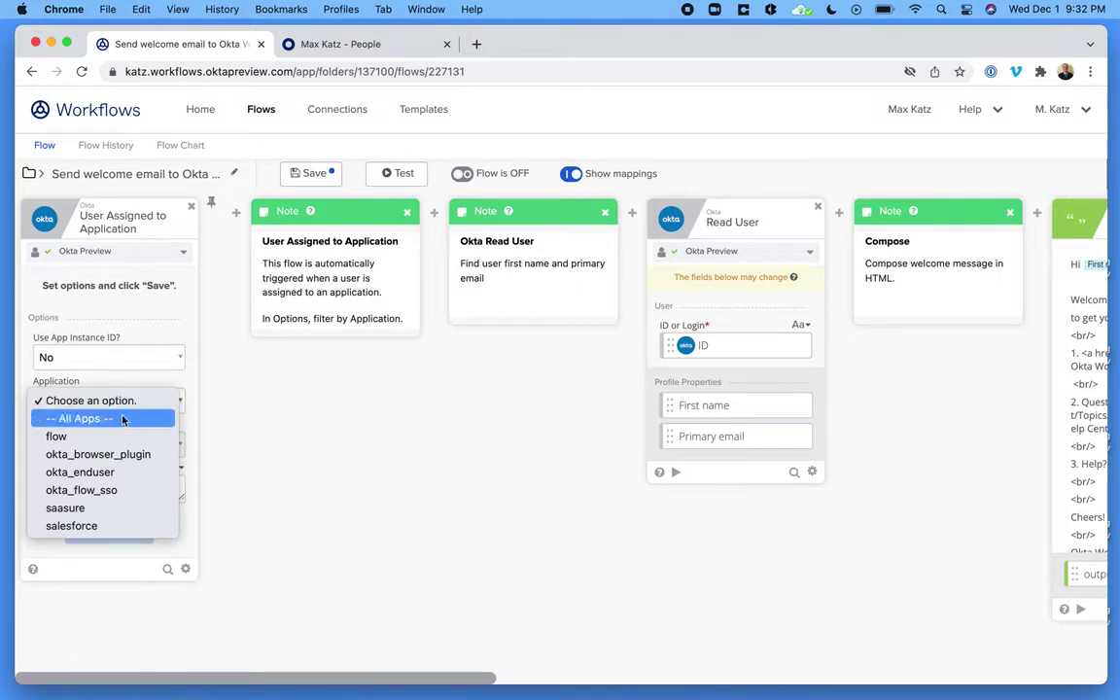
left_click(118, 532)
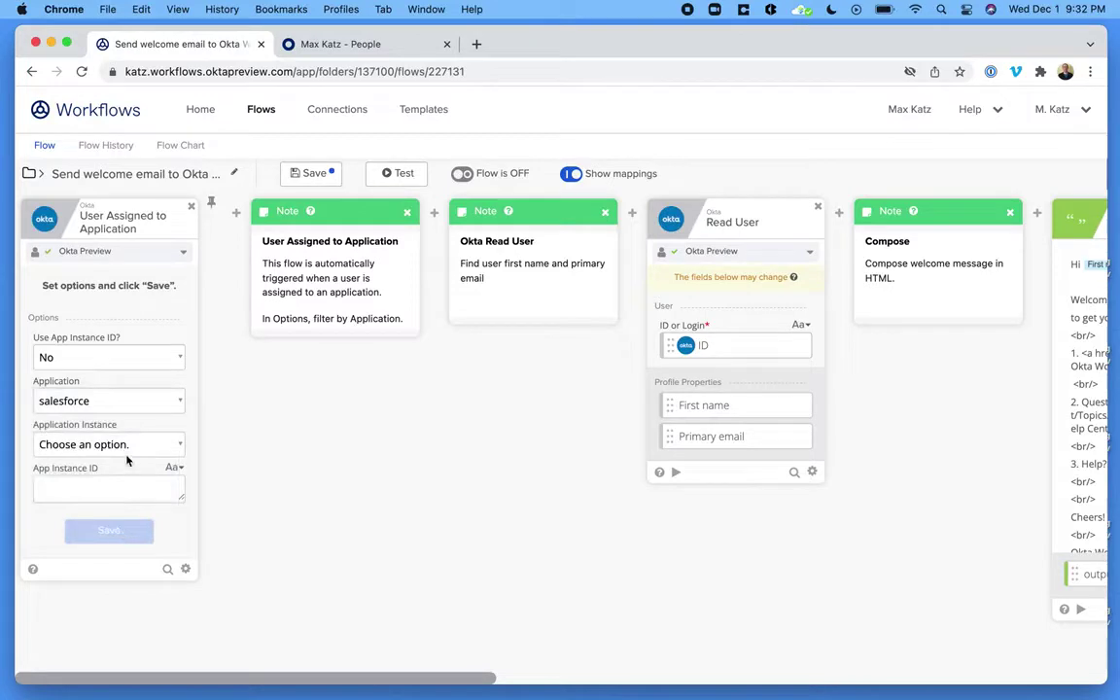
left_click(134, 445)
left_click(124, 465)
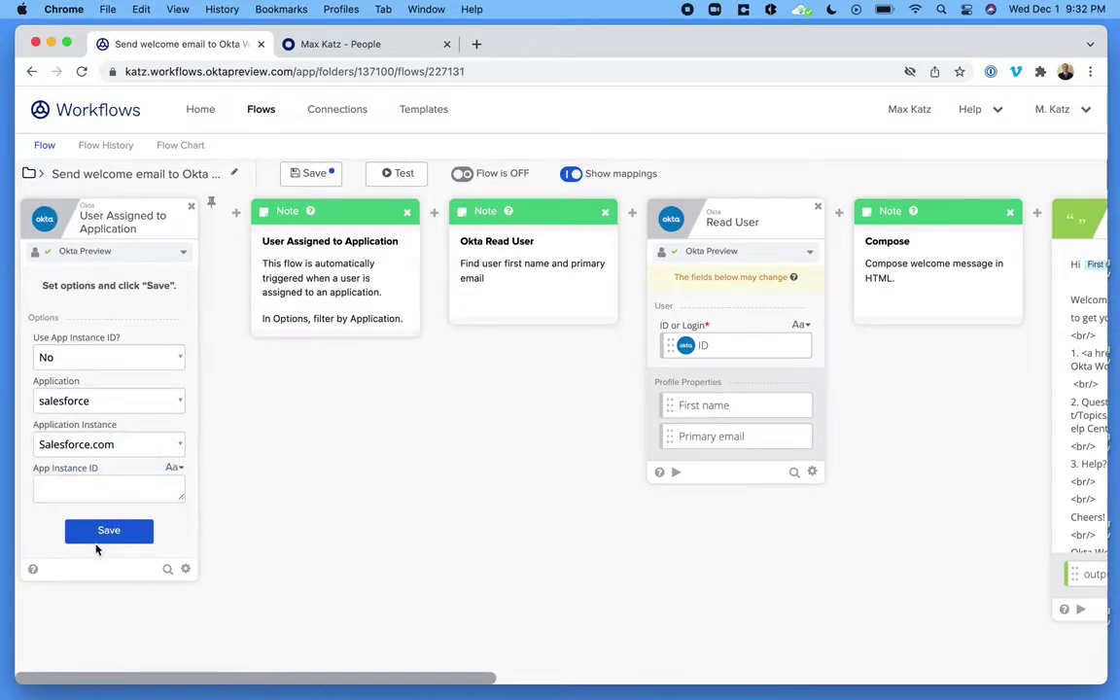
left_click(104, 531)
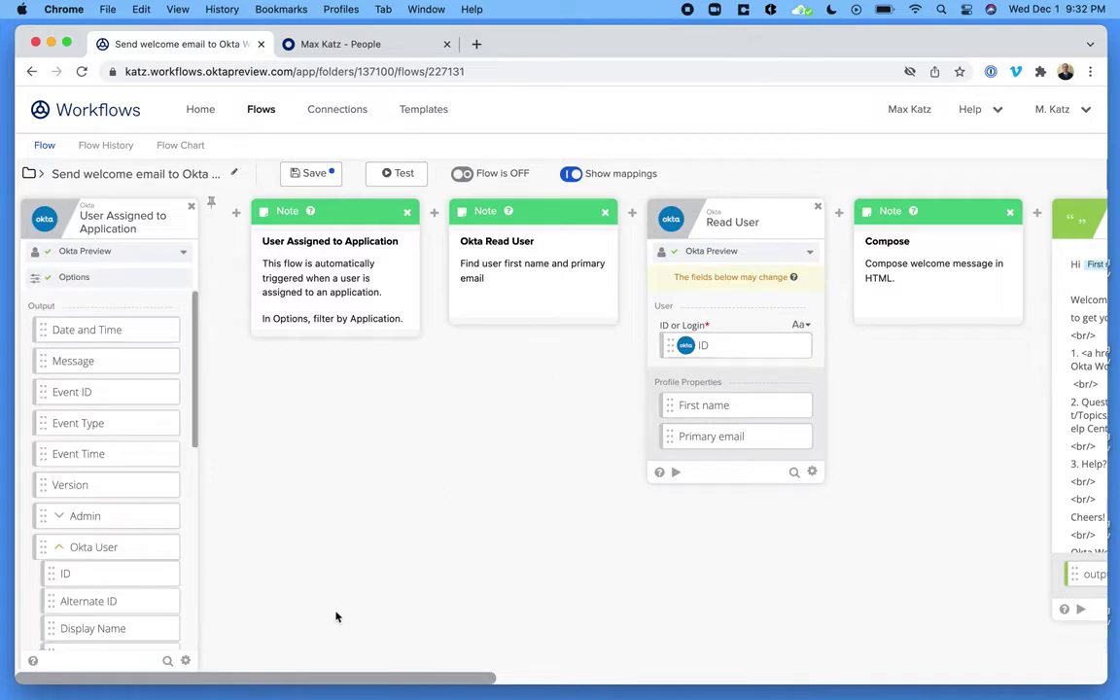
Connect the Gmail Send Email card to the Gmail (Okta) connection
scroll(342, 497, "right", 3)
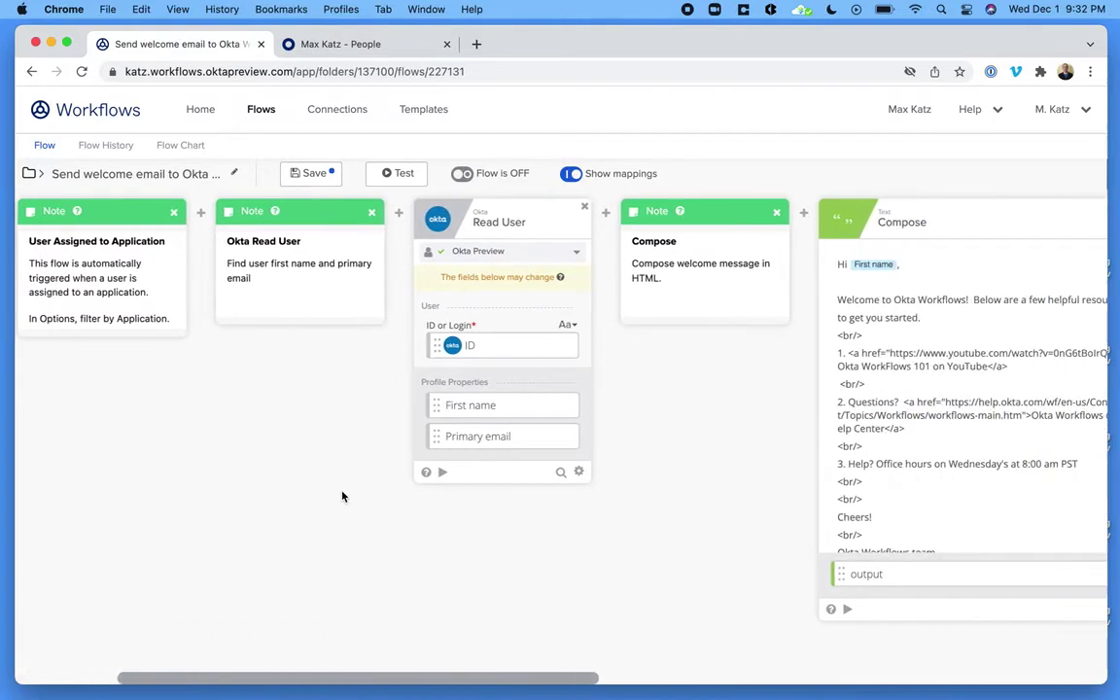
scroll(342, 497, "right", 4)
scroll(342, 493, "right", 5)
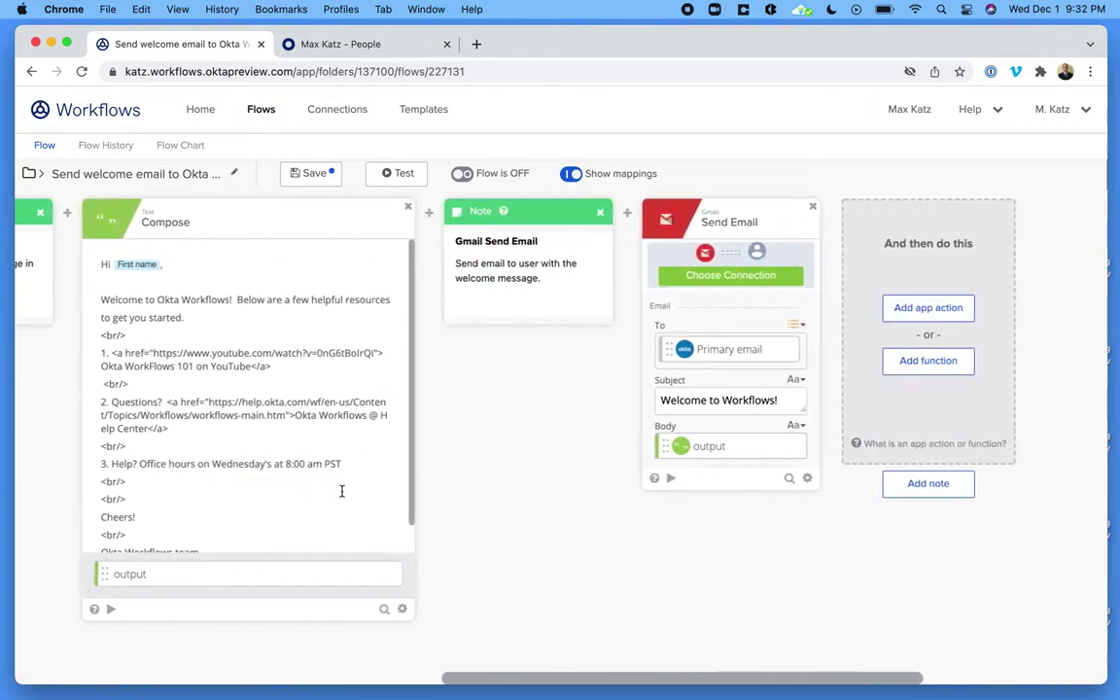
left_click(727, 276)
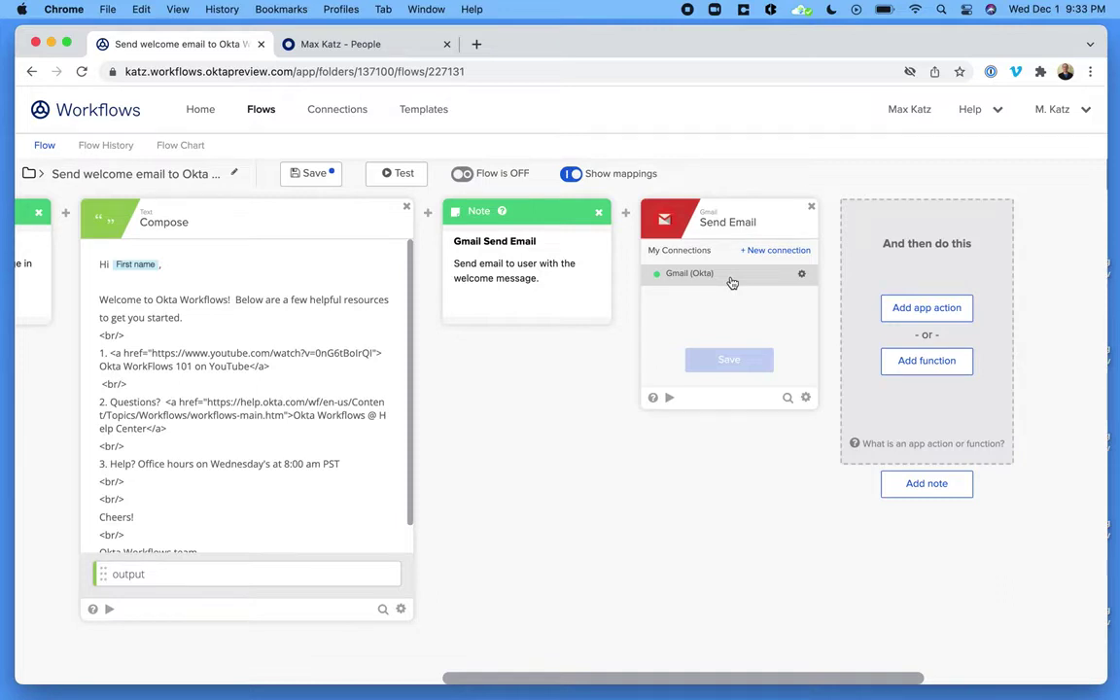
left_click(732, 283)
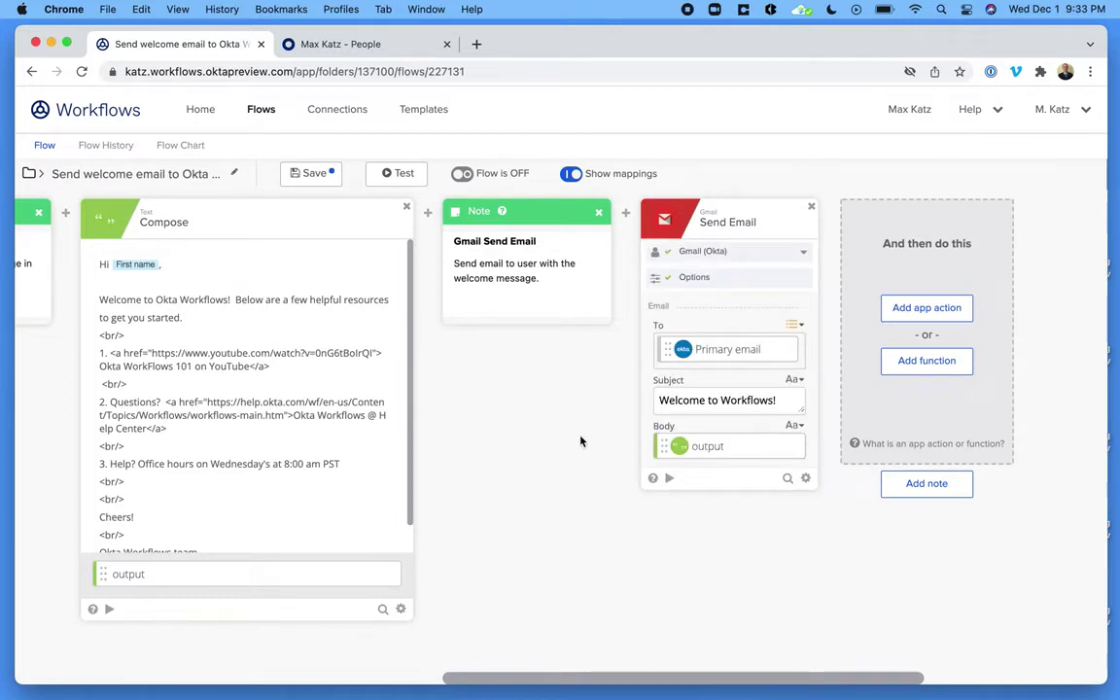
Map the Display Name under the trigger's Application output to the Subject field of the Gmail Send Email card
scroll(580, 441, "left", 3)
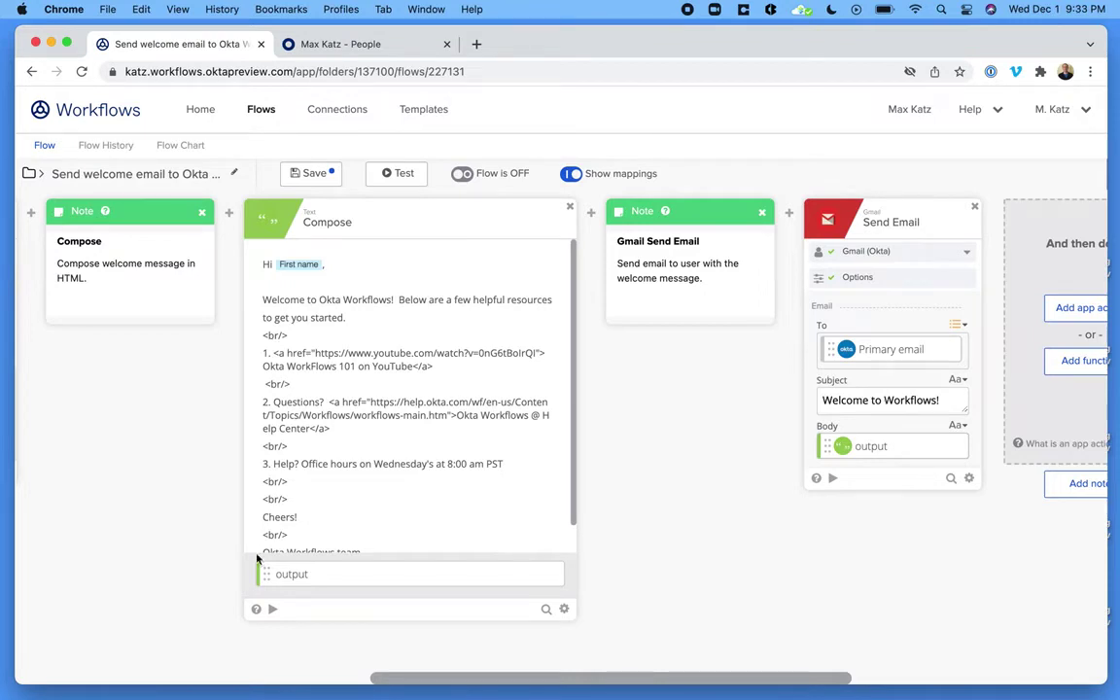
scroll(137, 517, "left", 15)
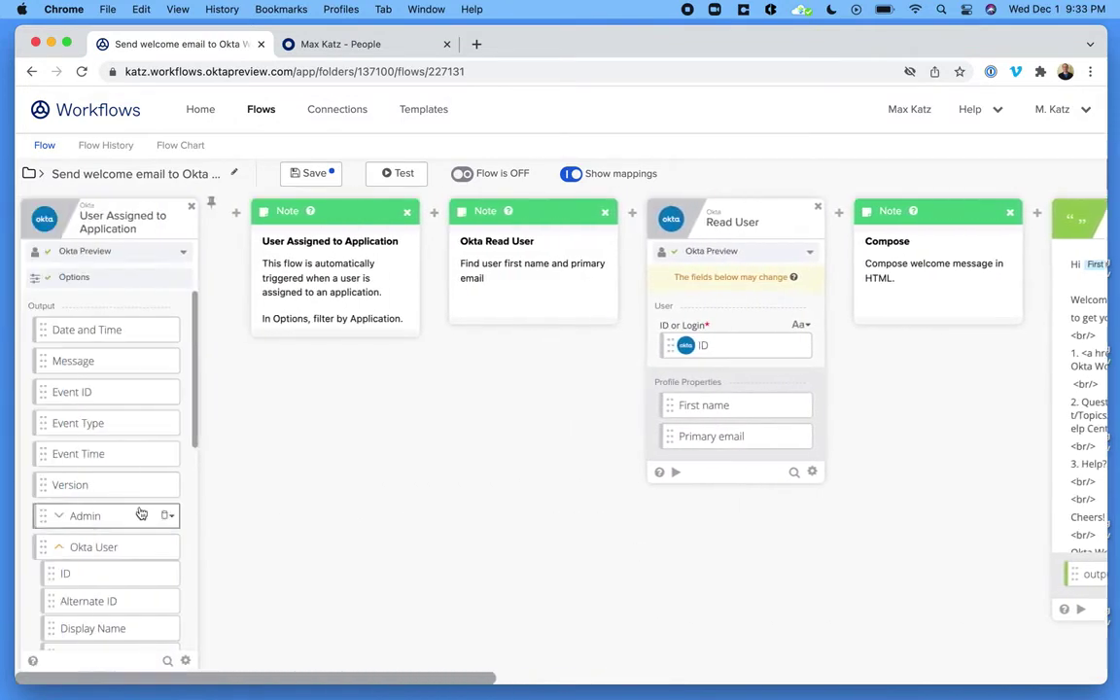
scroll(132, 472, "down", 10)
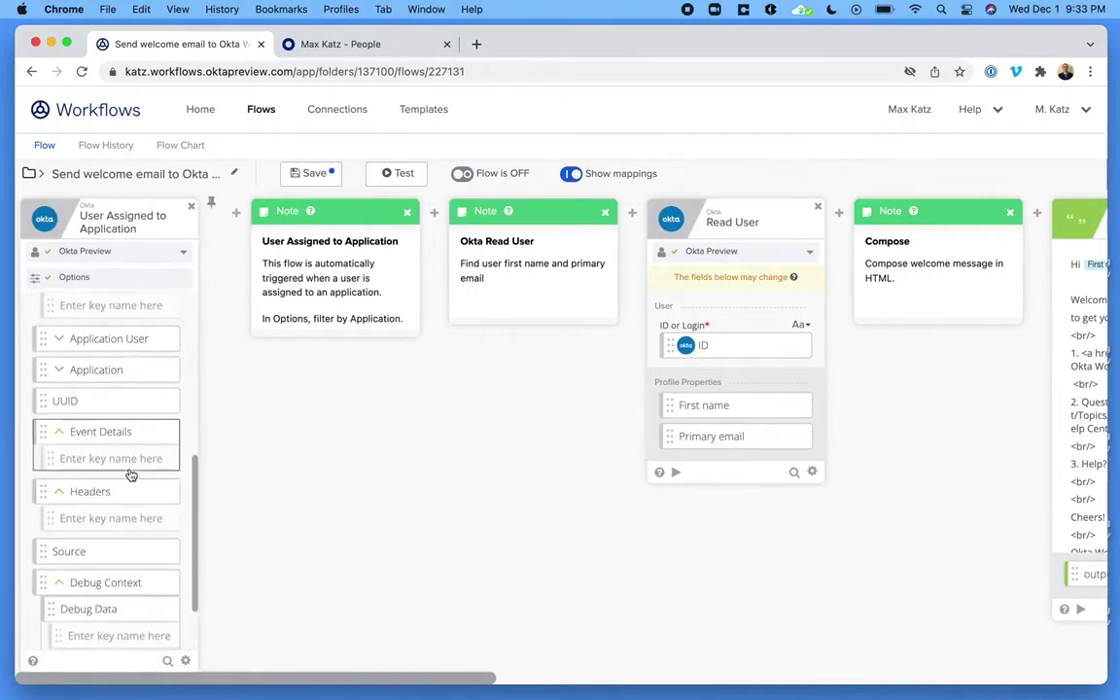
scroll(130, 471, "down", 3)
scroll(132, 472, "up", 6)
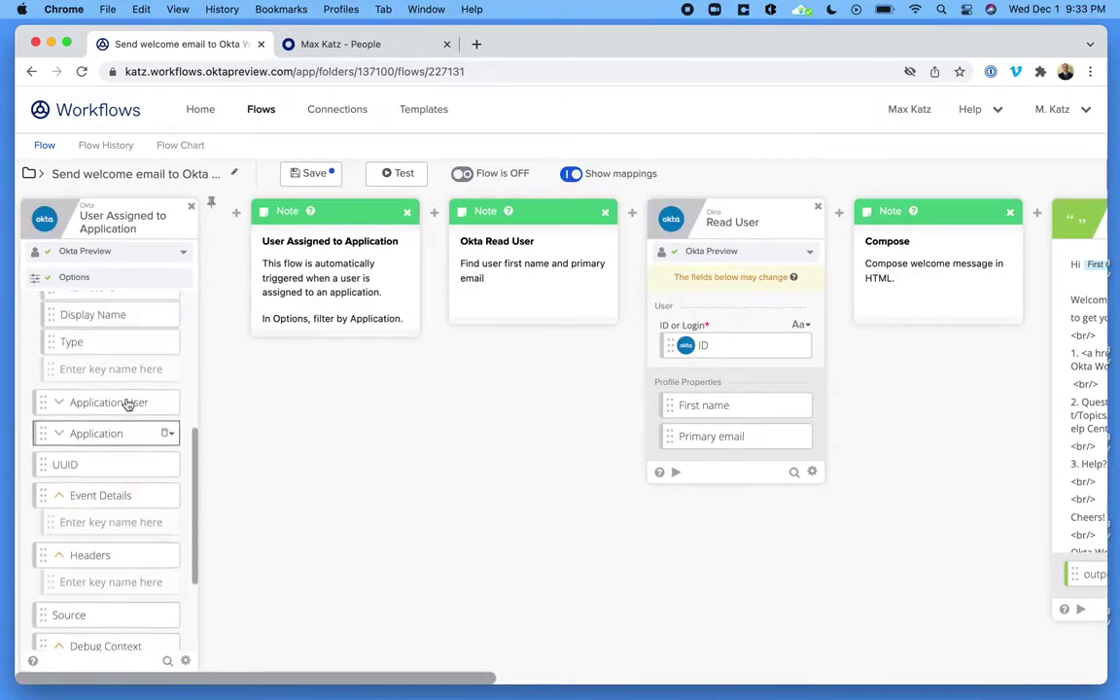
left_click(56, 434)
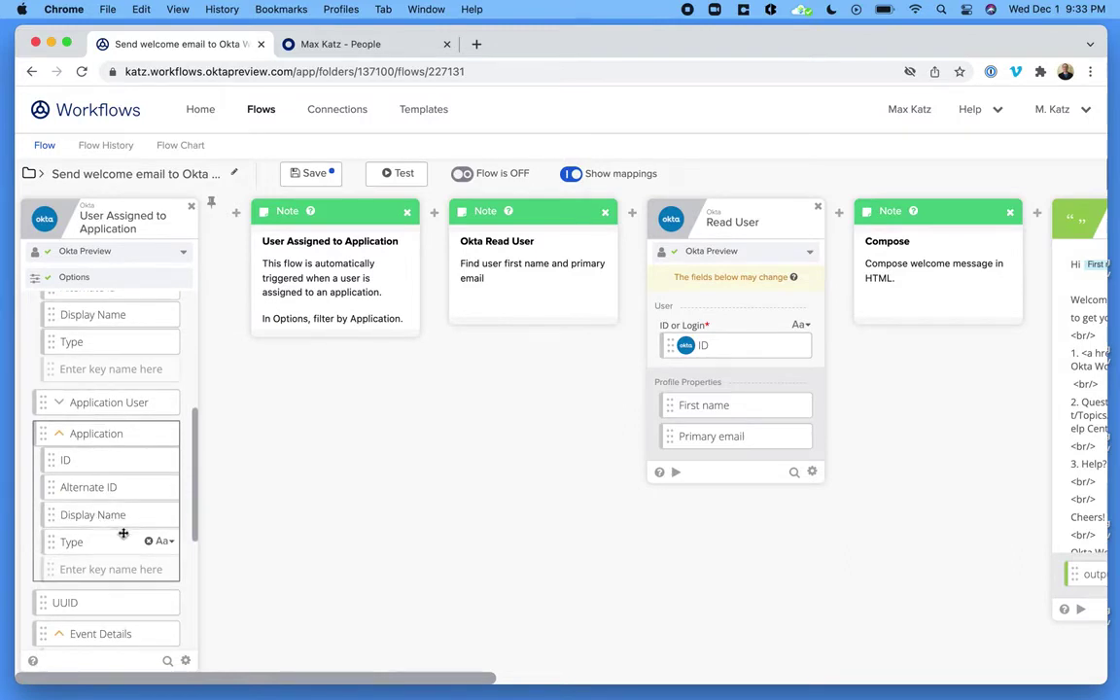
left_click_drag(122, 524, 801, 418)
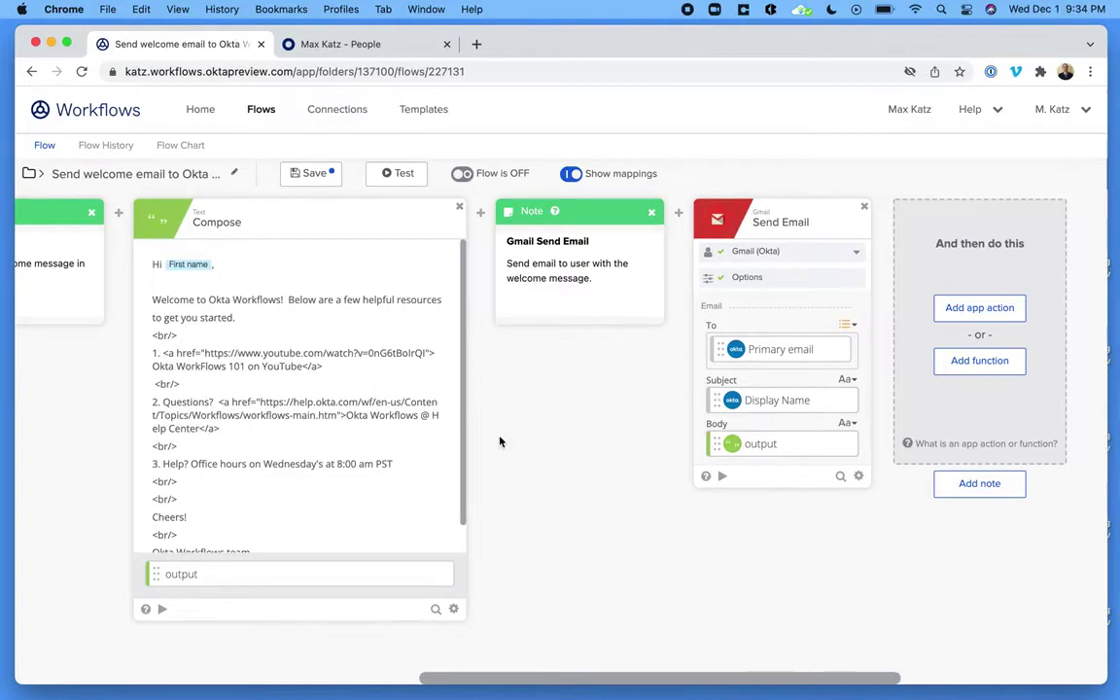
Save the flow as Send welcome email to Okta Workflow users, with all data that passes through it saved
left_click(310, 175)
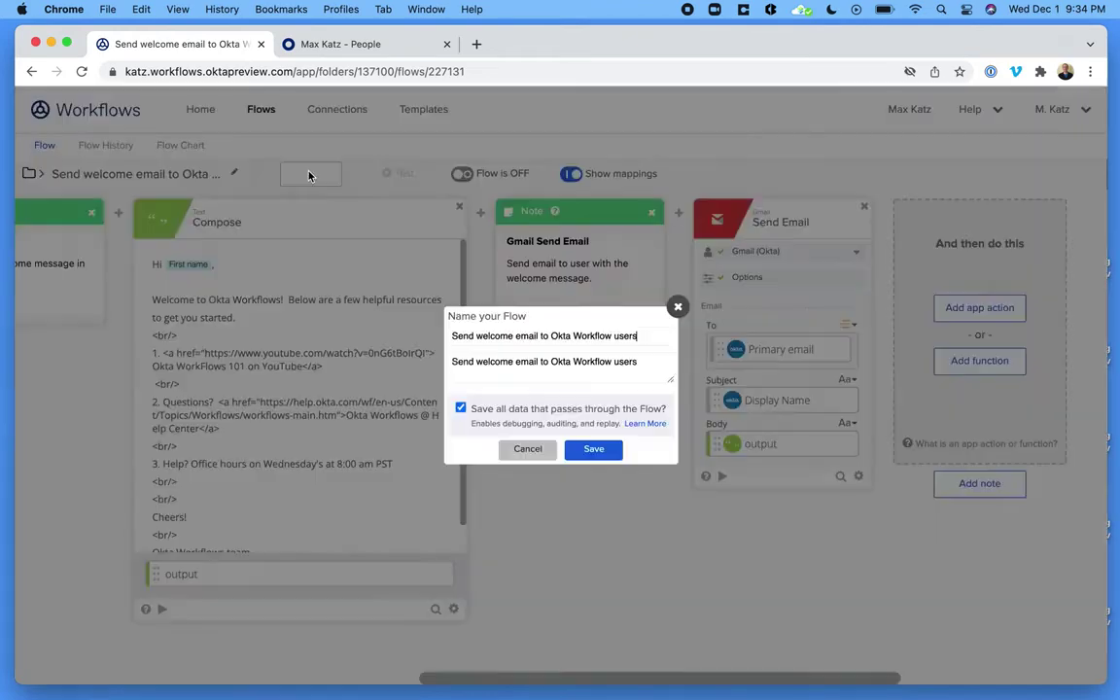
left_click(592, 449)
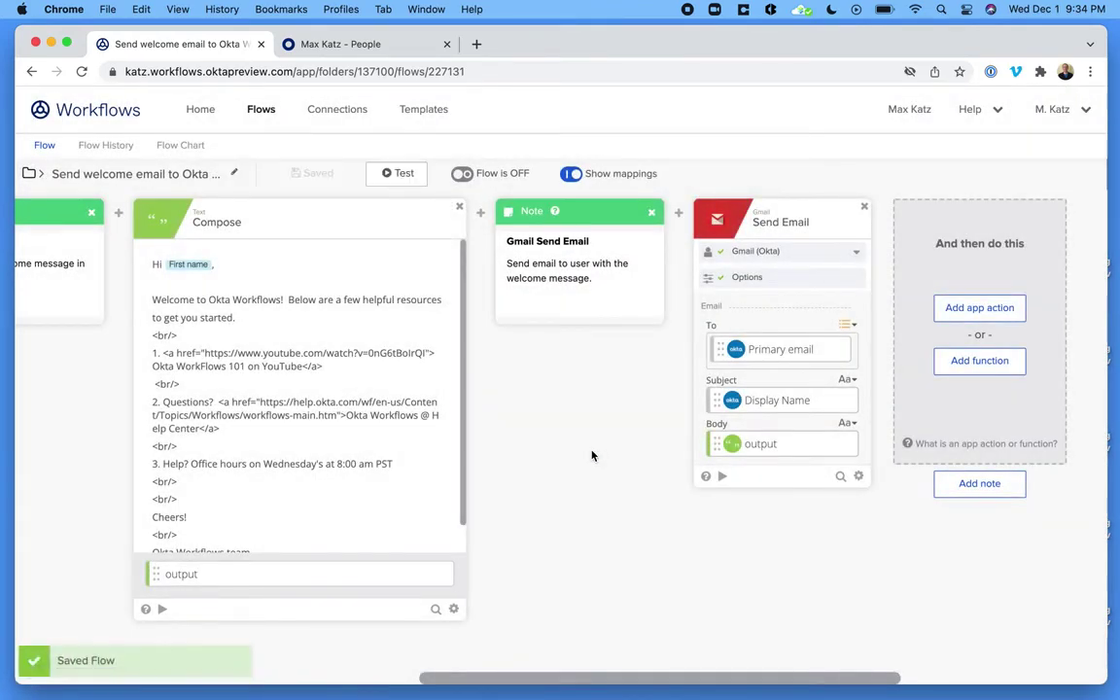
Review the configured cards from the User Assigned to Application trigger through Read User and Compose to Send Email
scroll(592, 456, "left", 15)
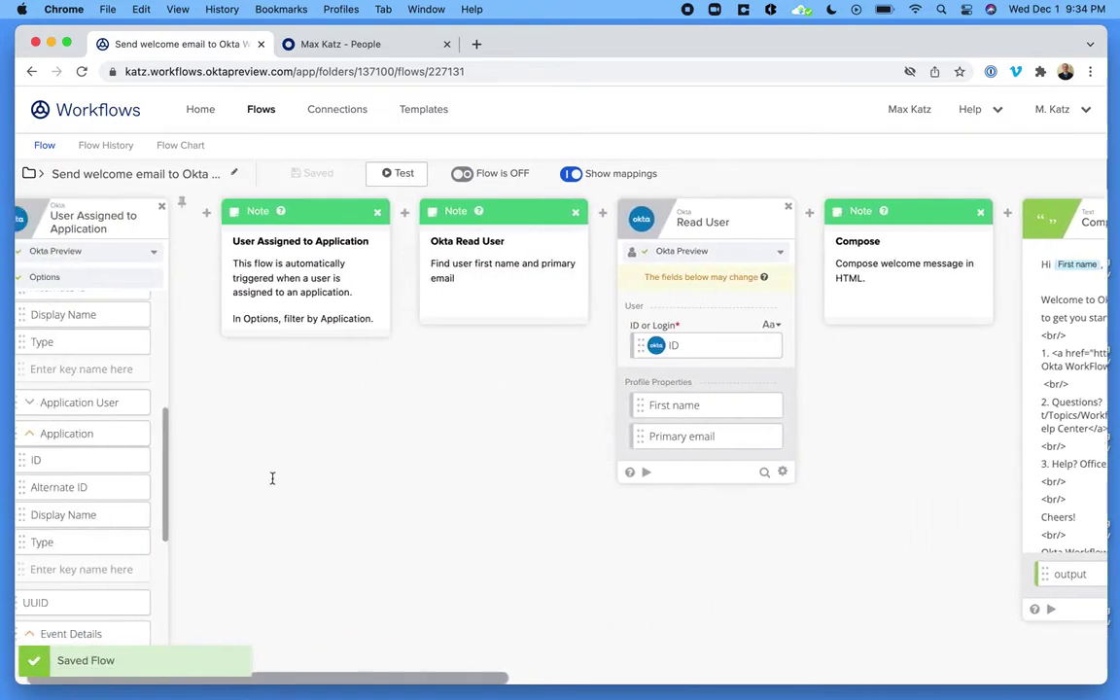
scroll(357, 482, "left", 2)
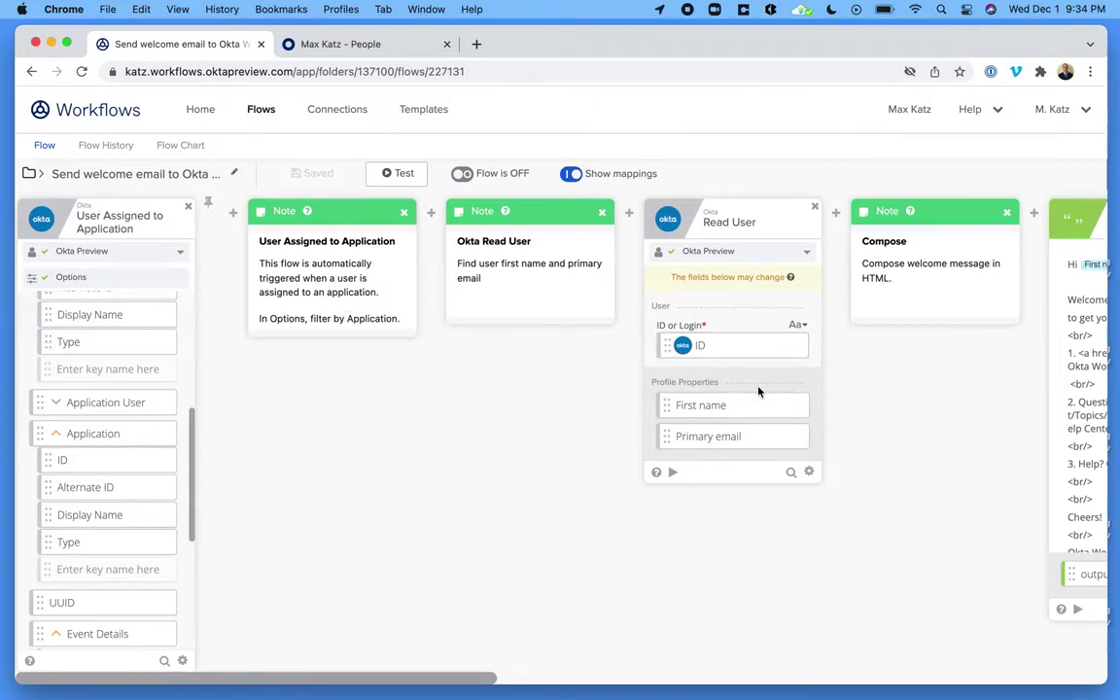
scroll(760, 392, "right", 6)
scroll(759, 392, "right", 1)
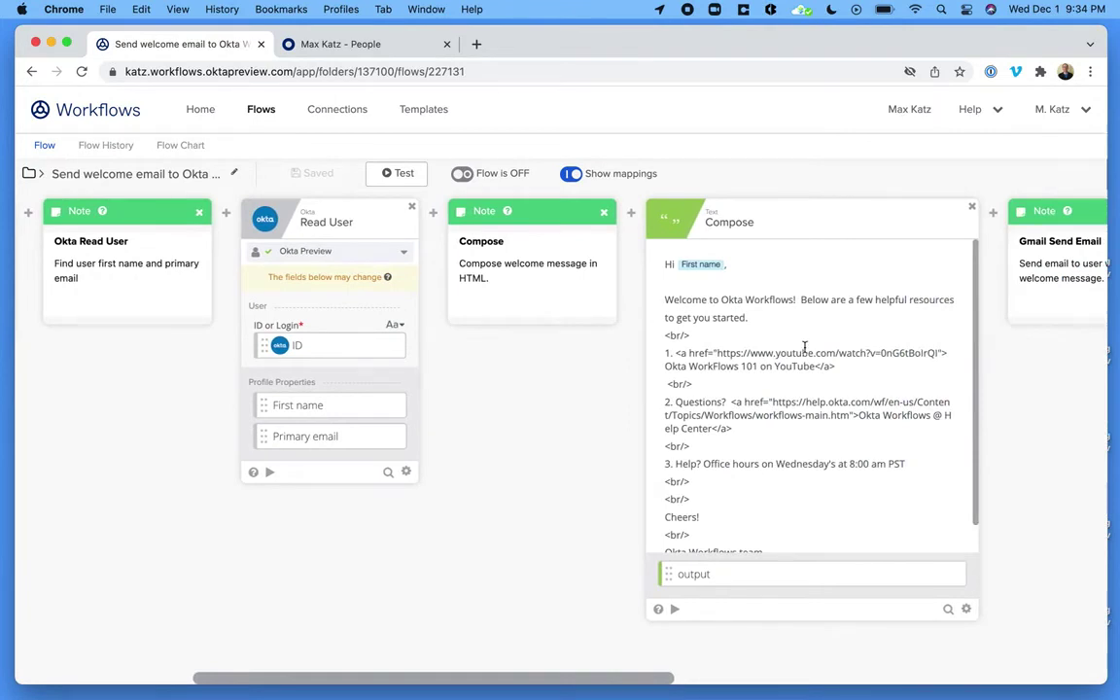
scroll(668, 529, "right", 4)
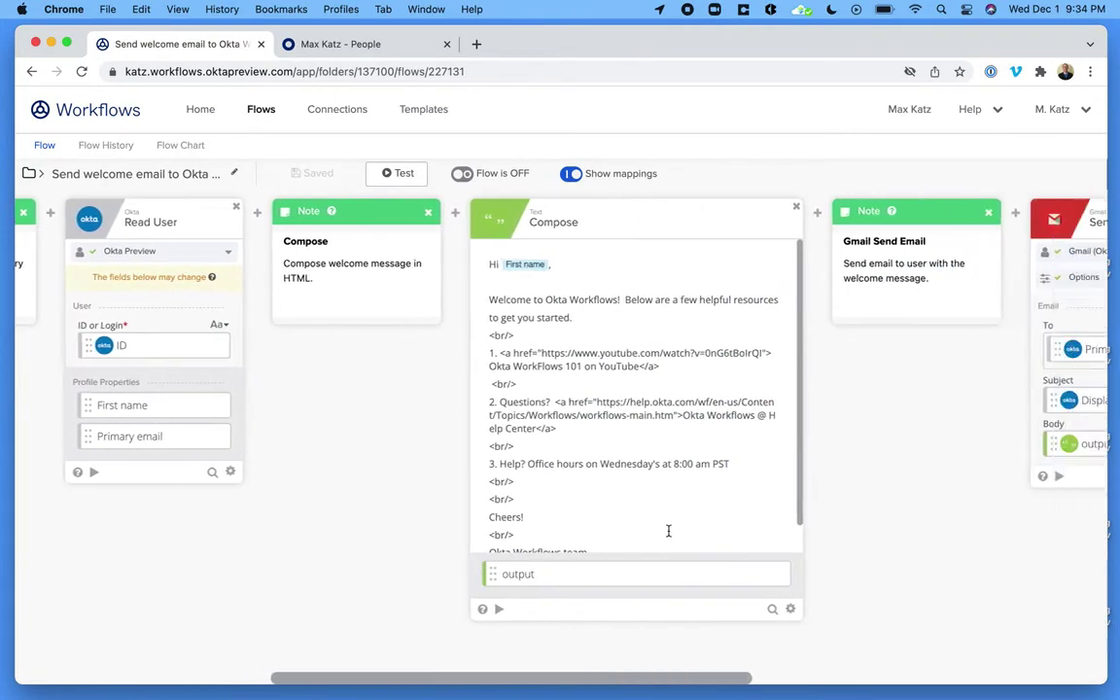
scroll(668, 529, "right", 3)
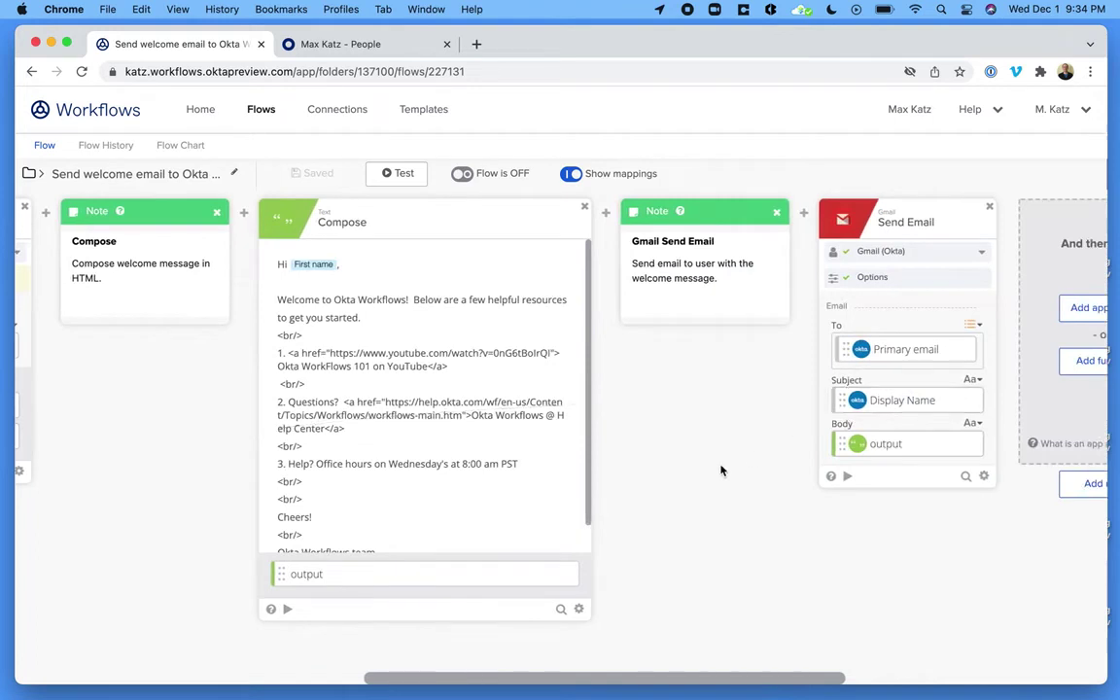
scroll(720, 470, "left", 6)
scroll(721, 465, "left", 5)
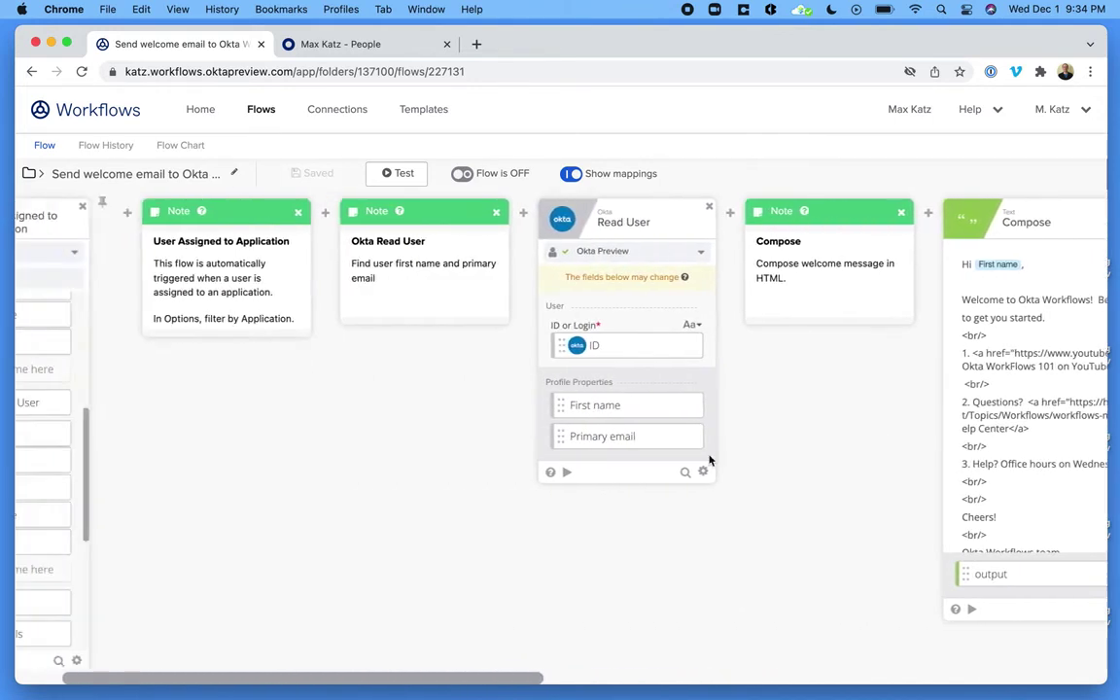
Turn the flow on and open its flow history
left_click(465, 175)
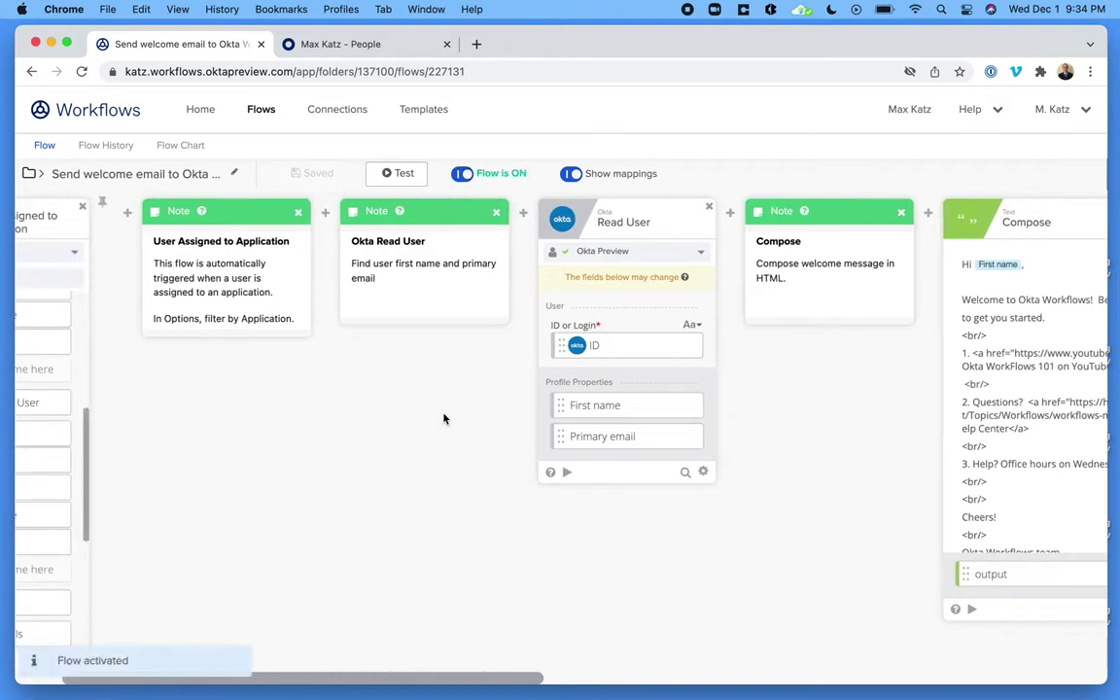
left_click(106, 146)
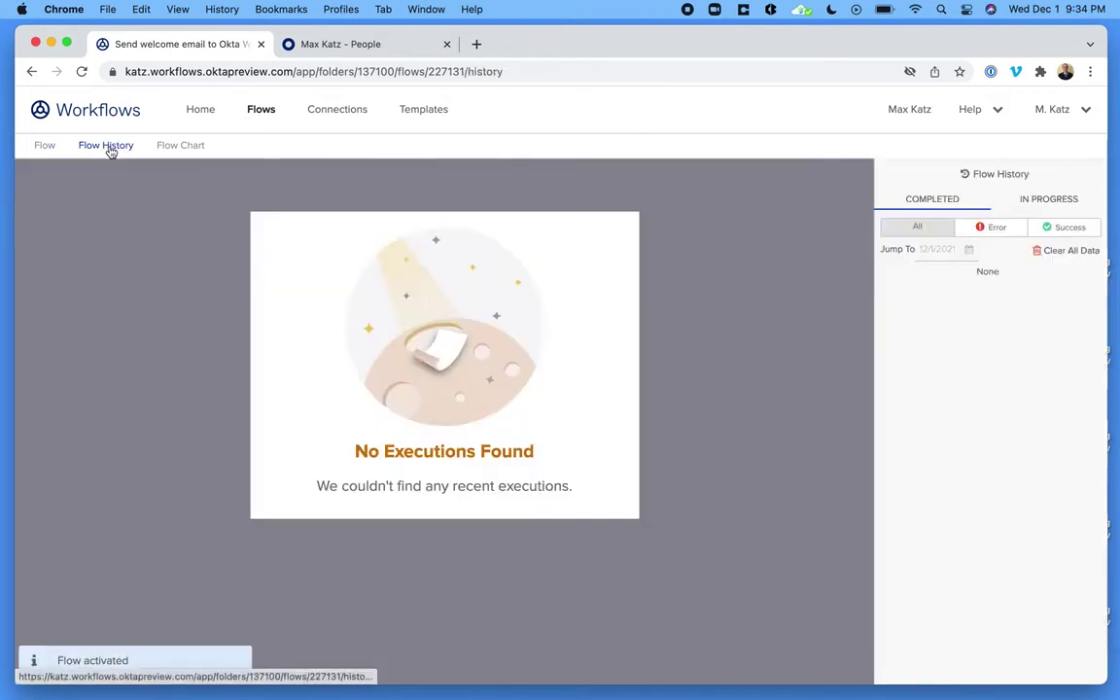
Switch to the Okta admin console and assign Salesforce.com to the user with Active status, keeping the default credential settings
left_click(368, 49)
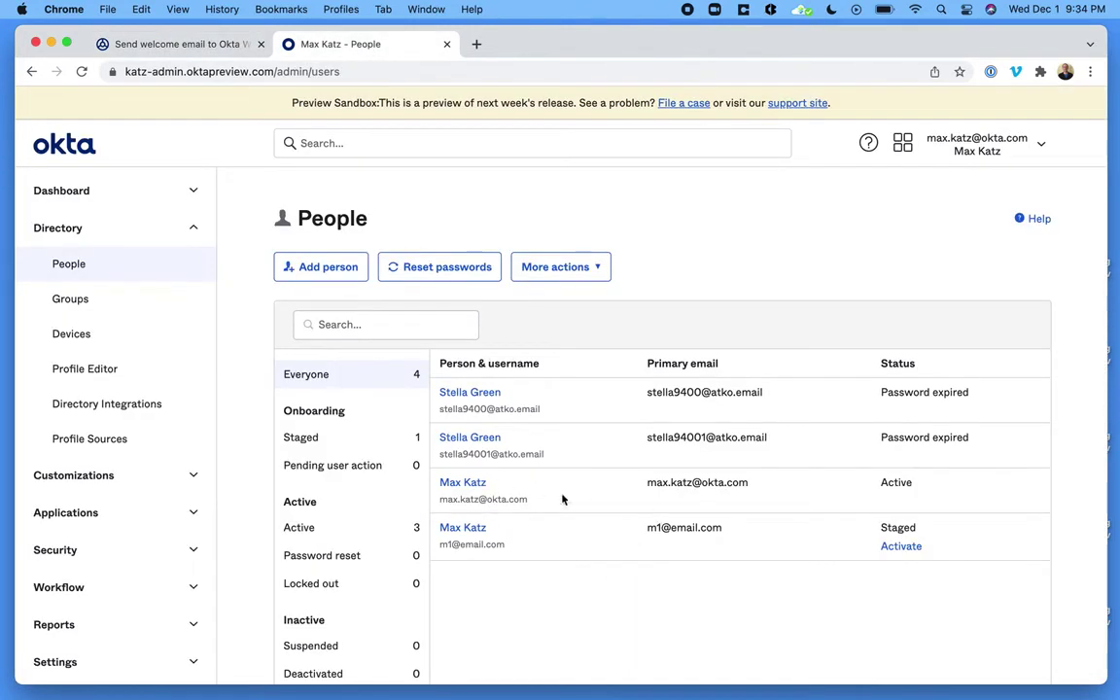
left_click(464, 486)
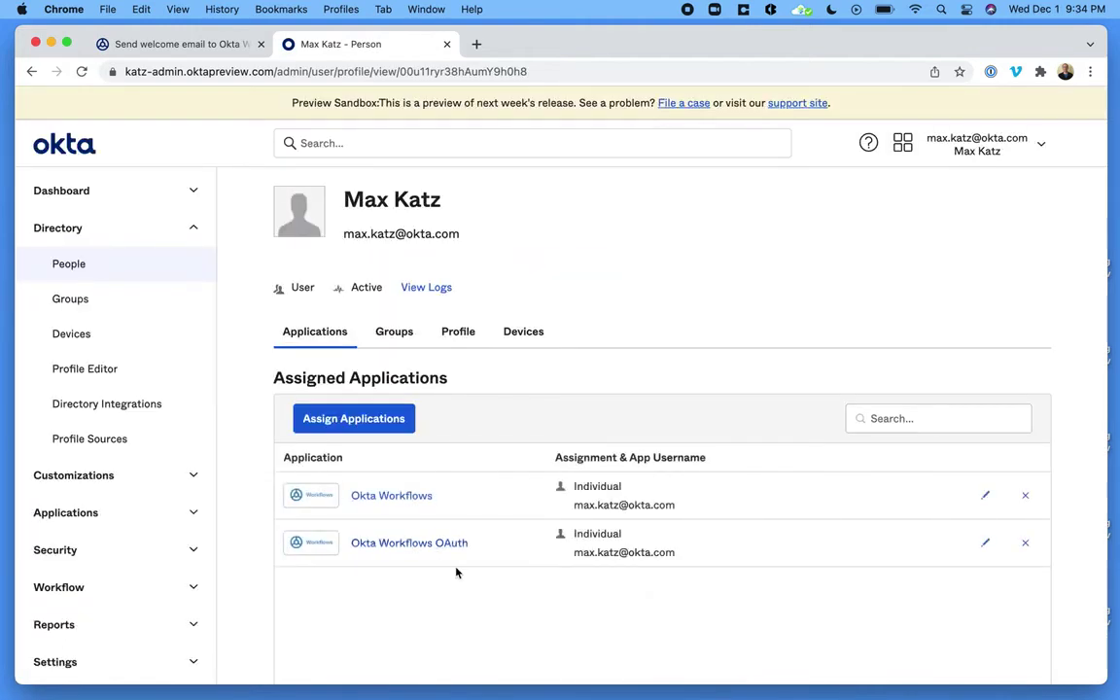
left_click(349, 424)
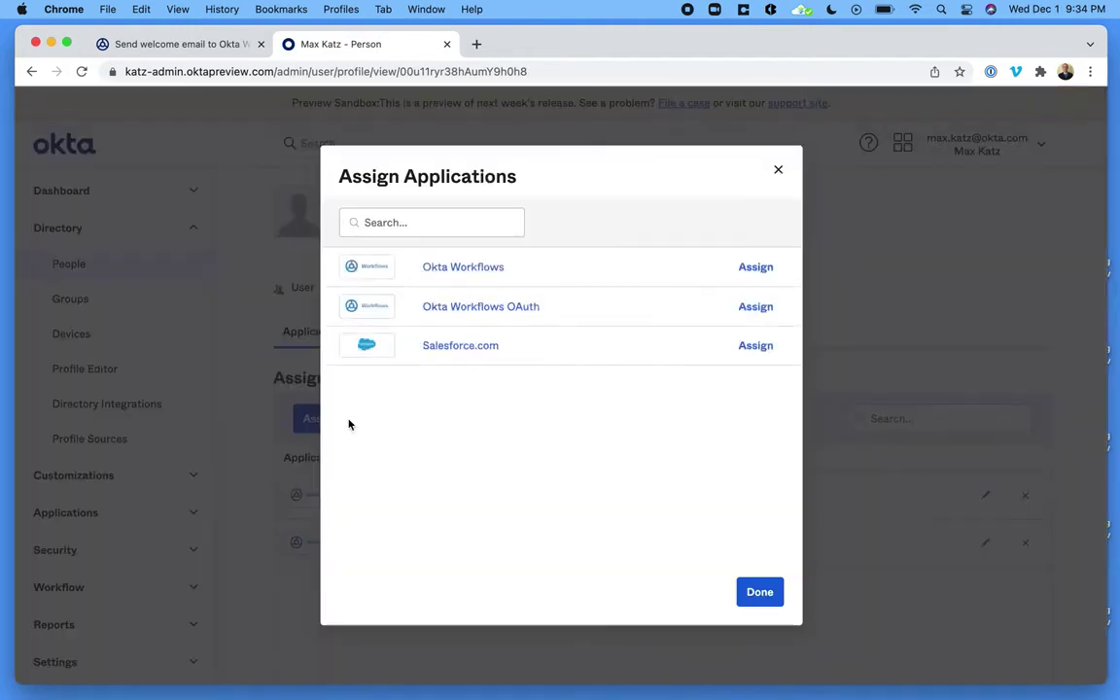
left_click(765, 347)
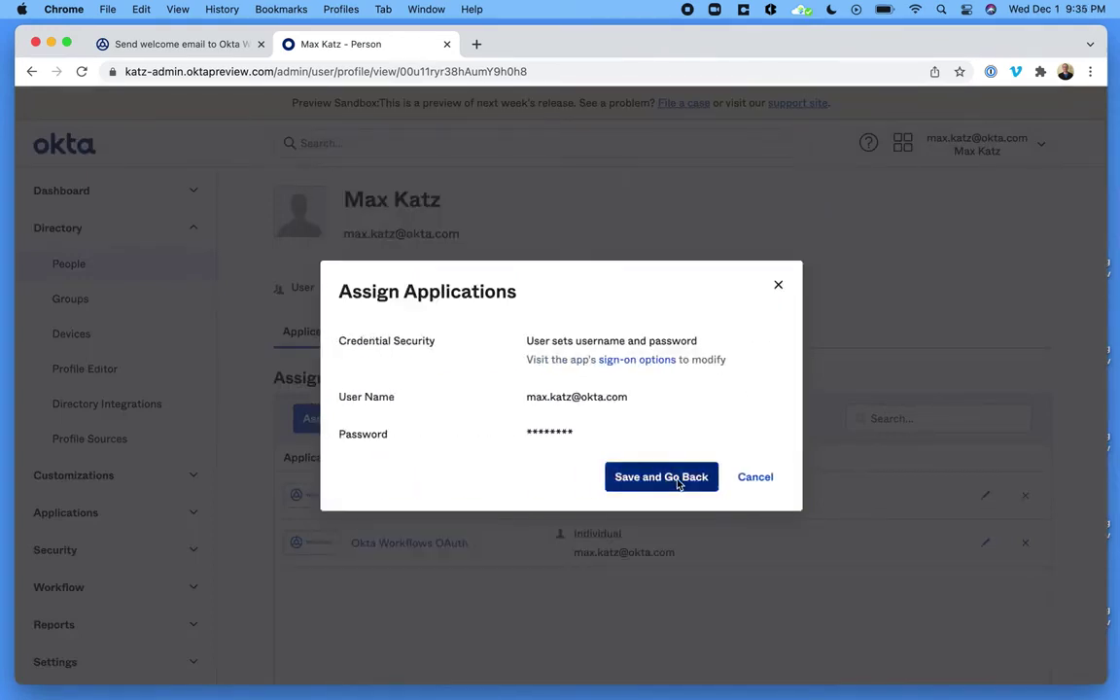
left_click(679, 480)
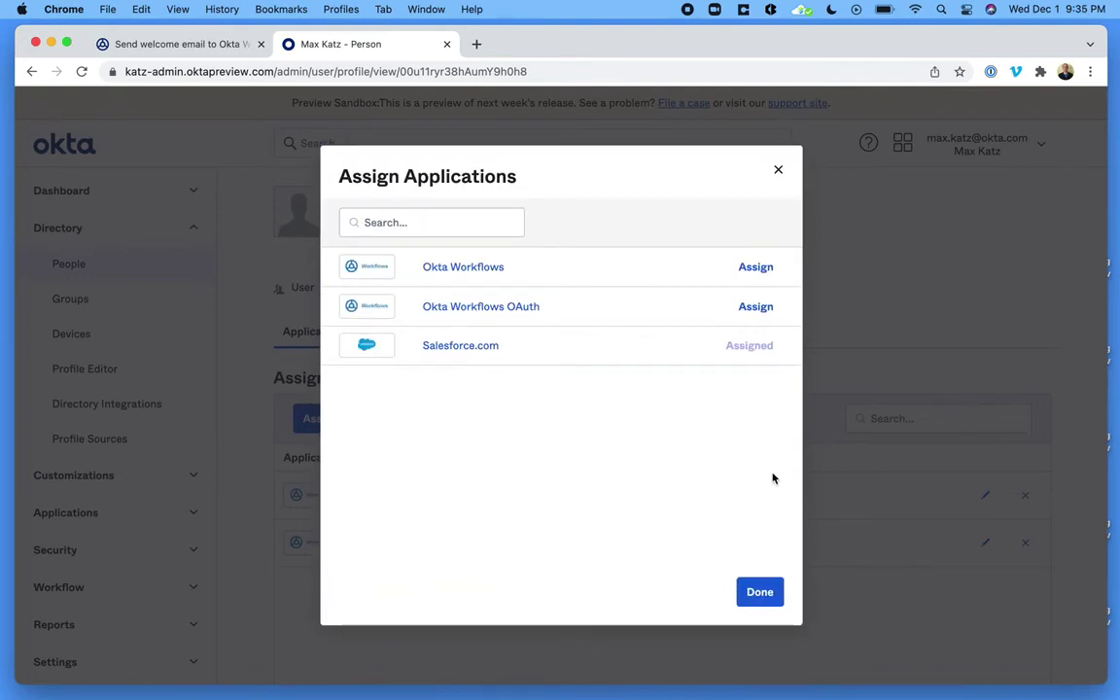
left_click(761, 598)
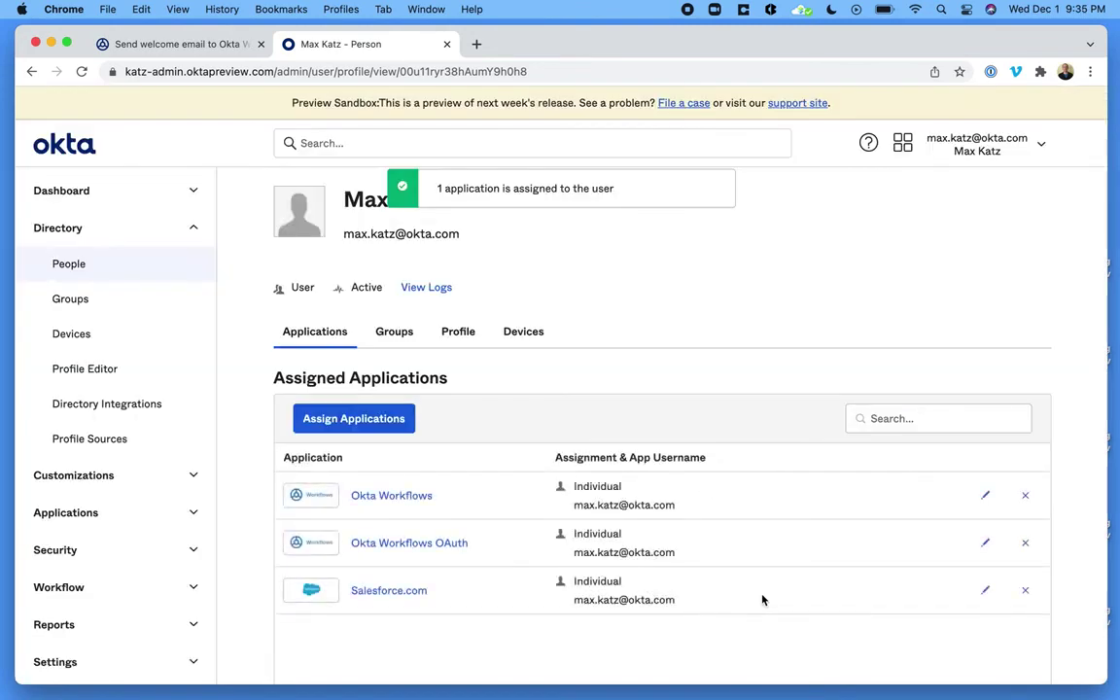
Return to the Workflows flow history, open the recorded execution, and examine its trigger and Read User values
left_click(155, 44)
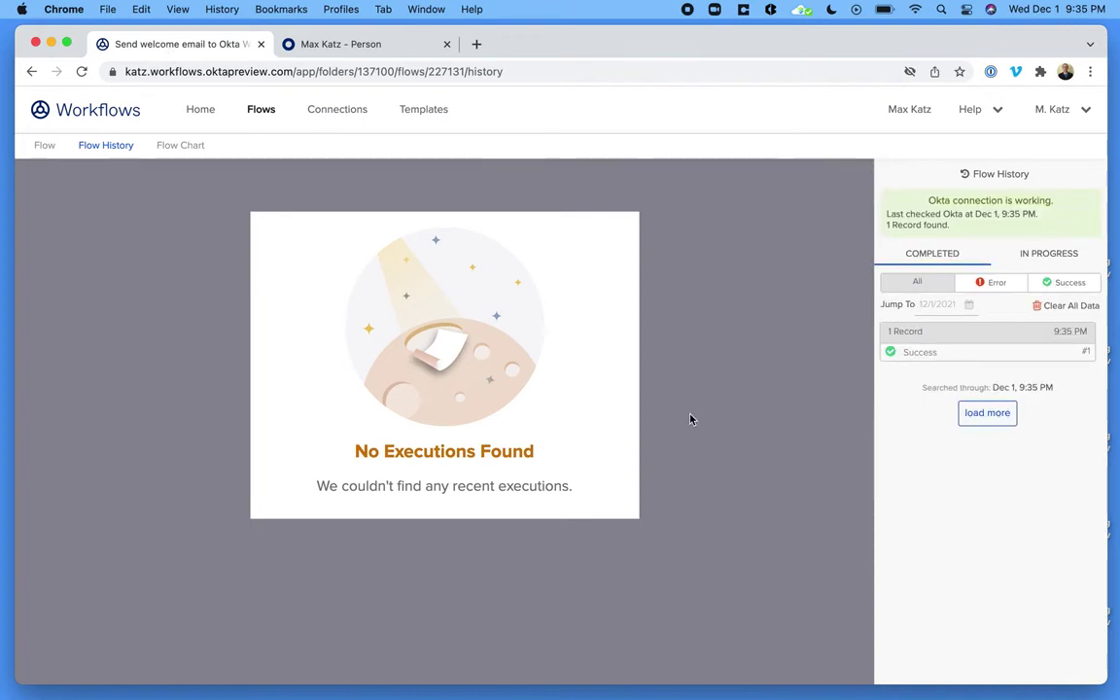
left_click(924, 354)
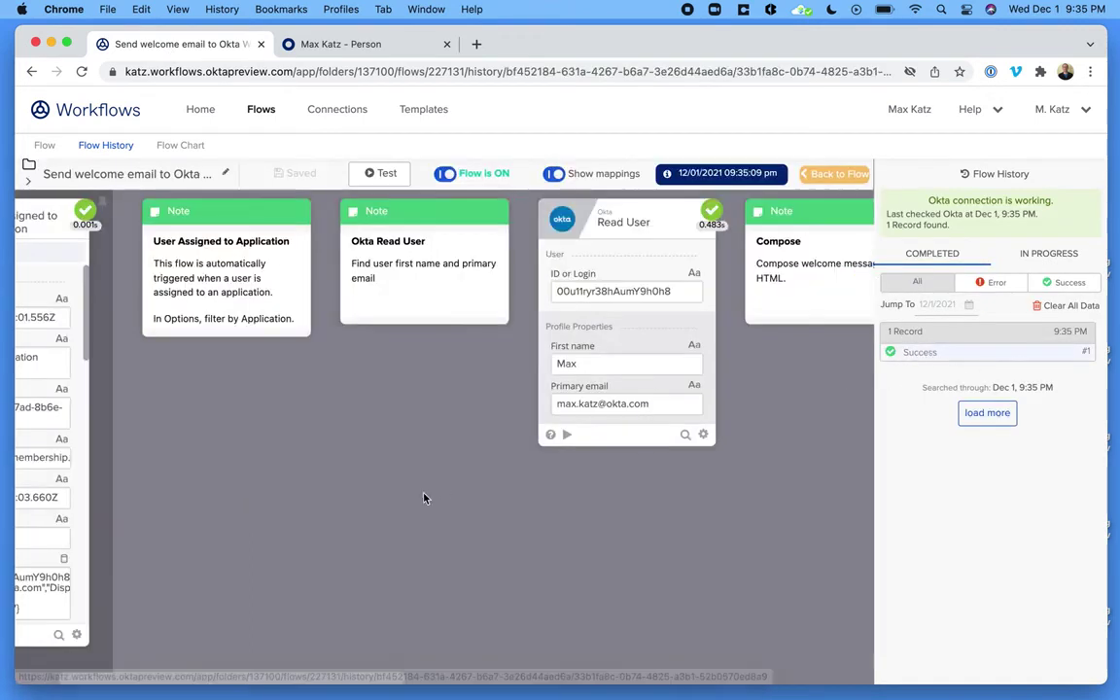
scroll(423, 498, "left", 3)
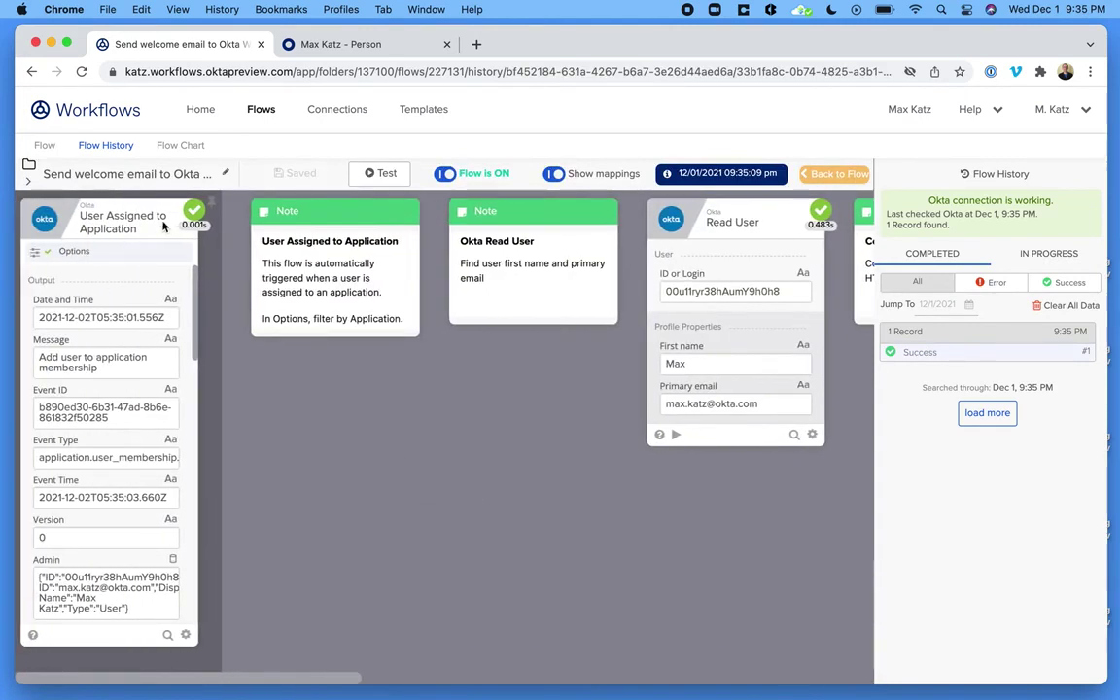
scroll(367, 495, "right", 3)
mouse_move(580, 365)
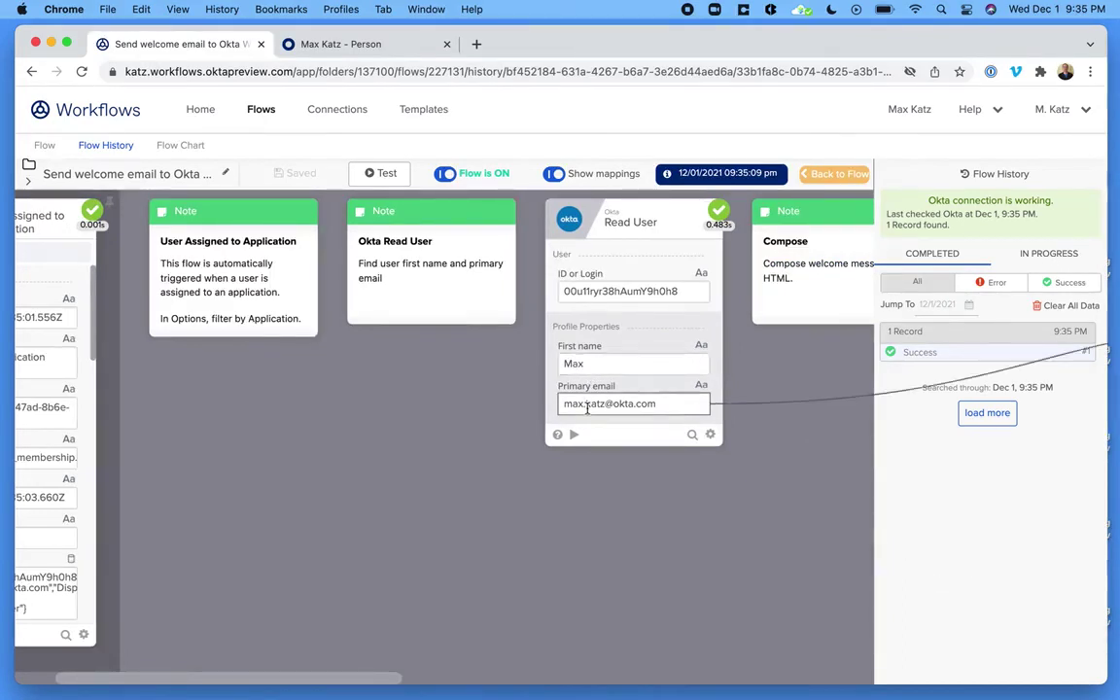
Examine the execution's Compose text and the Send Email recipient, subject and body, and go back to the flow
scroll(606, 533, "right", 2)
scroll(605, 533, "right", 9)
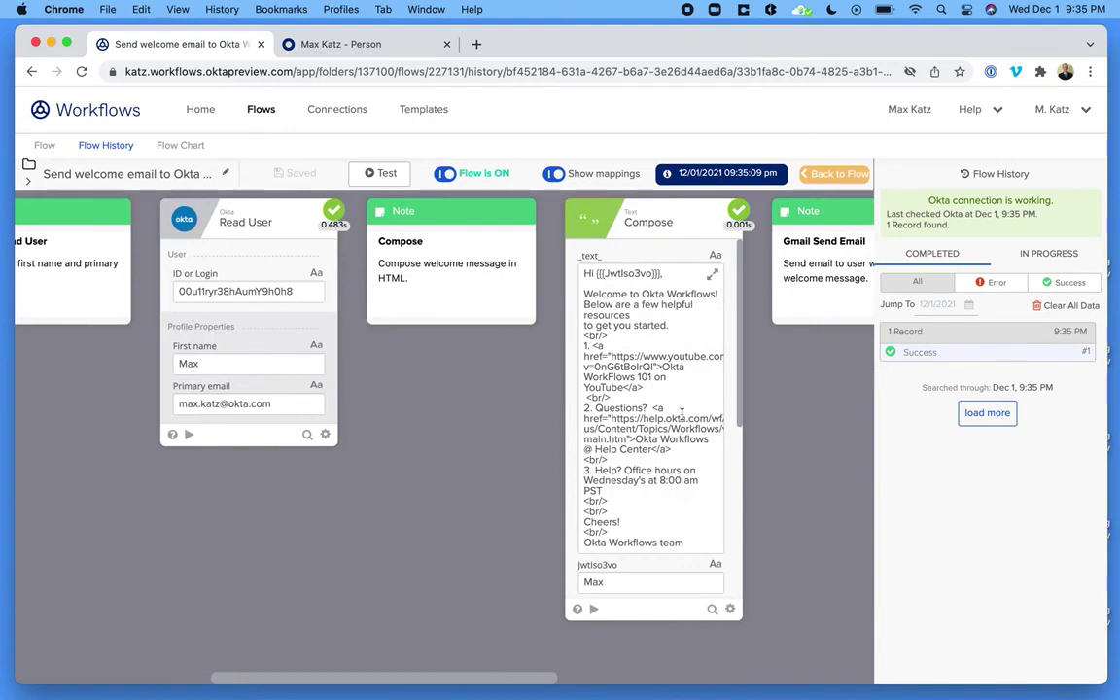
scroll(682, 415, "right", 2)
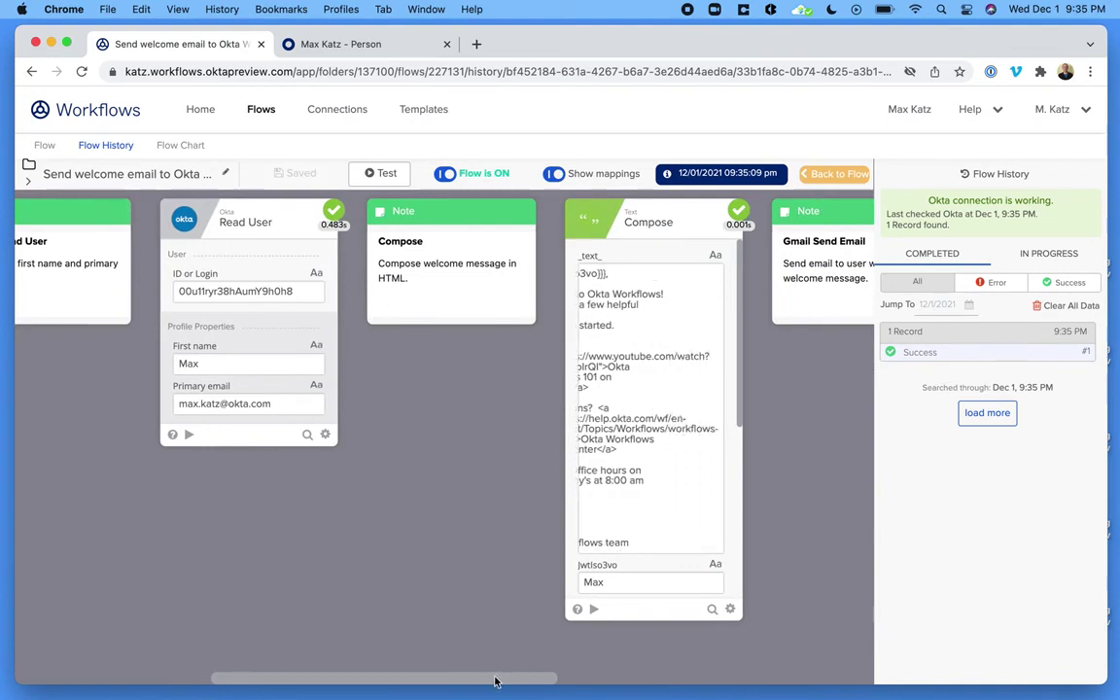
left_click_drag(498, 677, 680, 679)
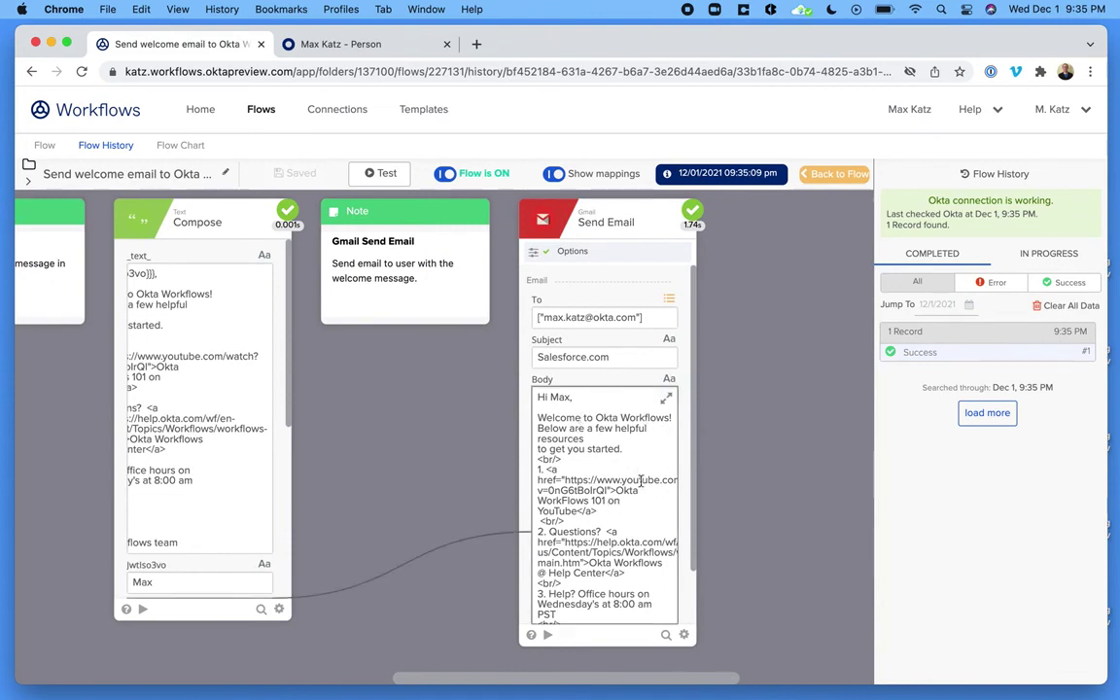
scroll(628, 499, "down", 3)
scroll(628, 499, "up", 3)
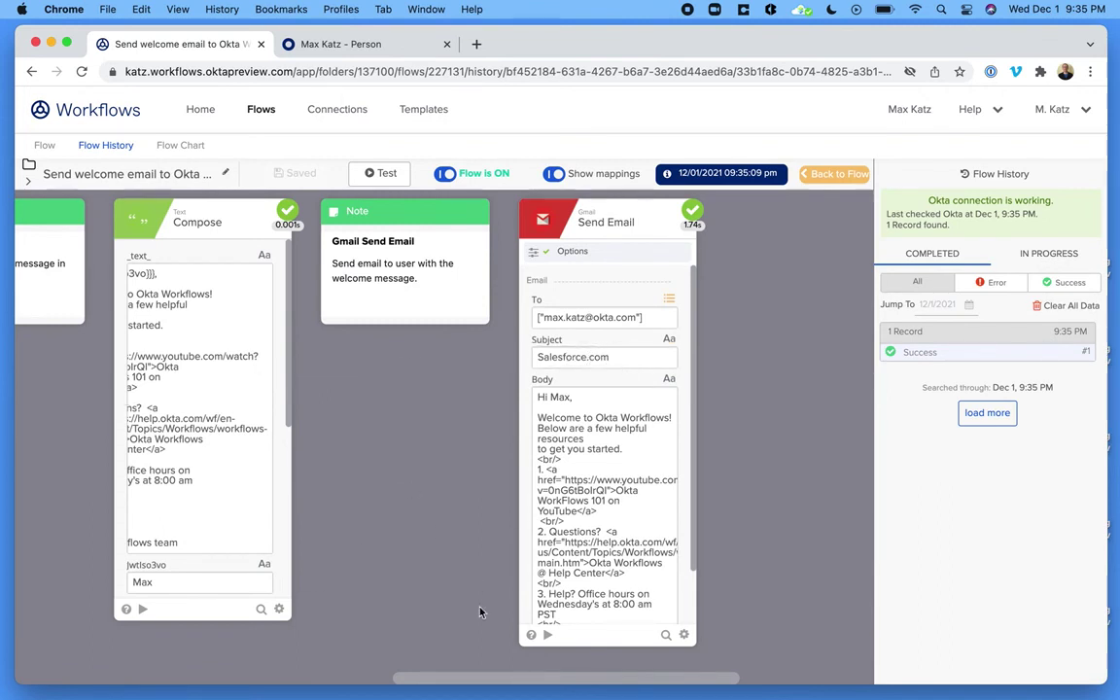
left_click_drag(533, 678, 141, 674)
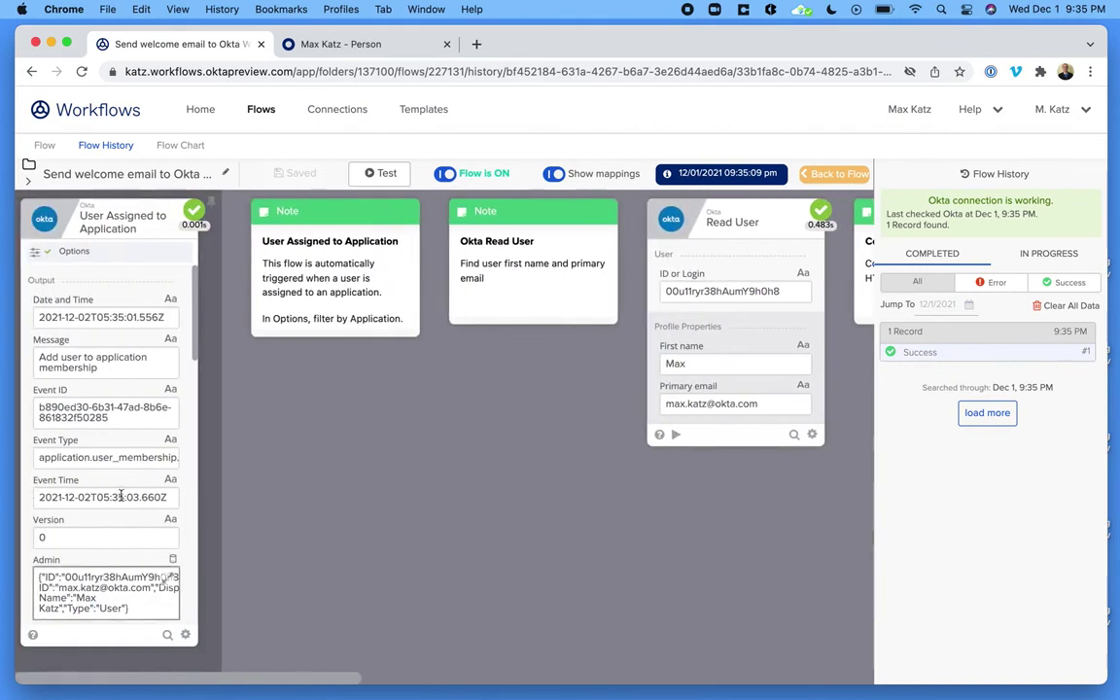
left_click(823, 178)
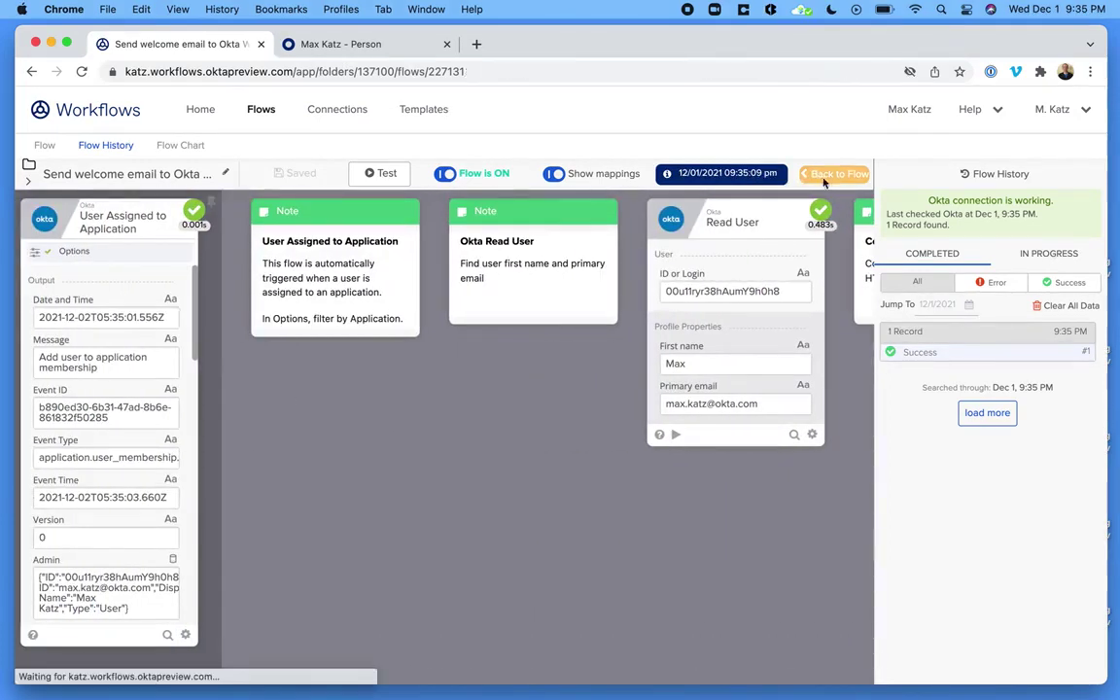